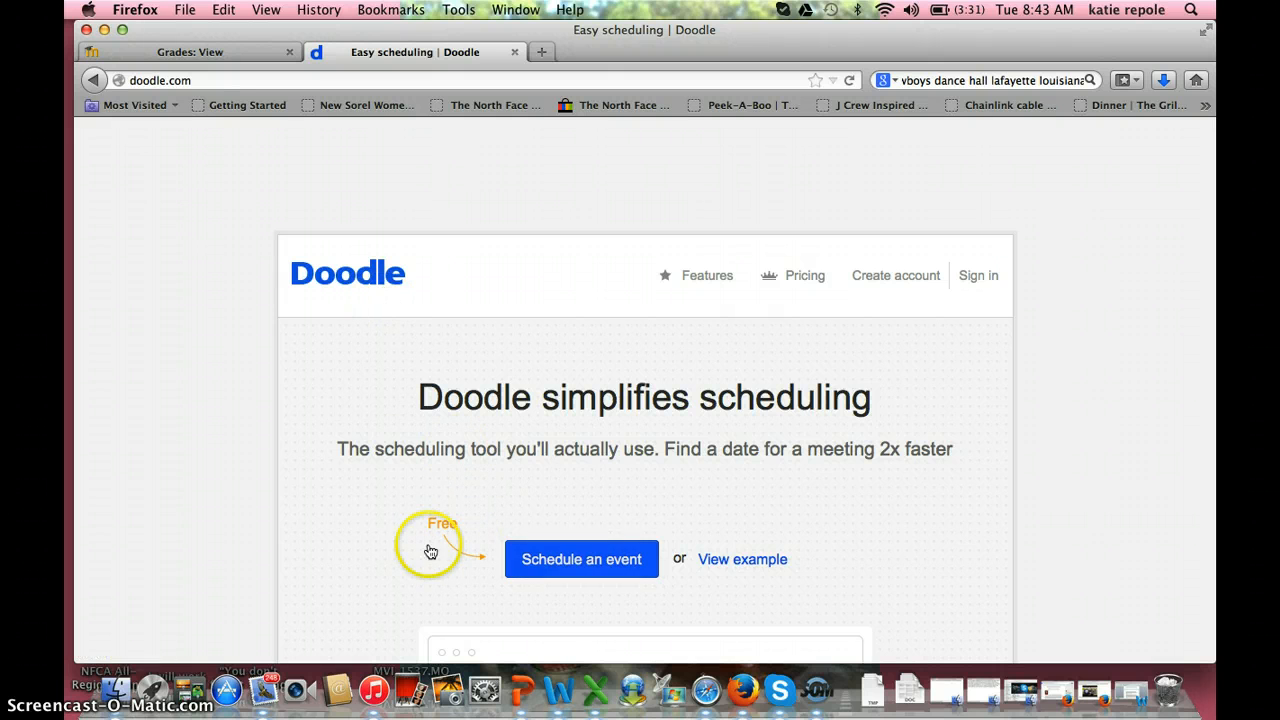
Step: Start a new event titled 'knes 205' located at University-Louisiana, Lafayette, LA
scroll(390, 551, down, 3)
click(551, 485)
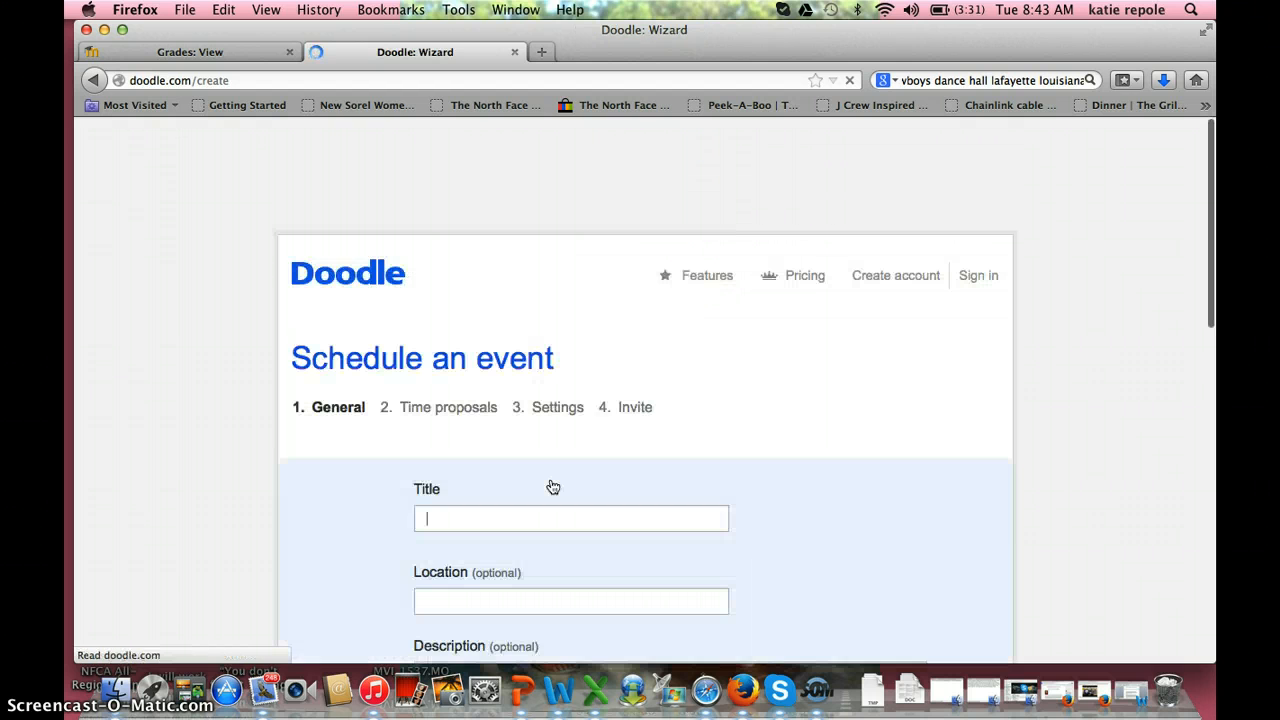
scroll(553, 487, down, 3)
click(455, 402)
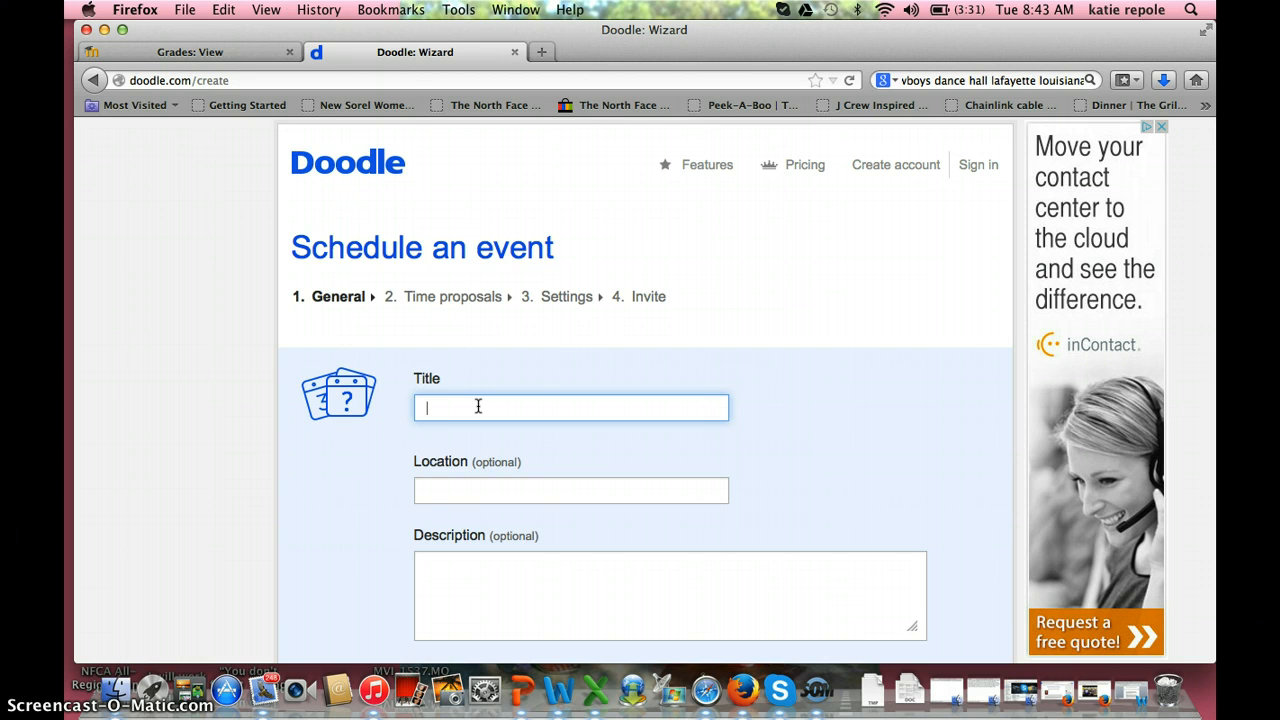
text(knes 205)
click(455, 489)
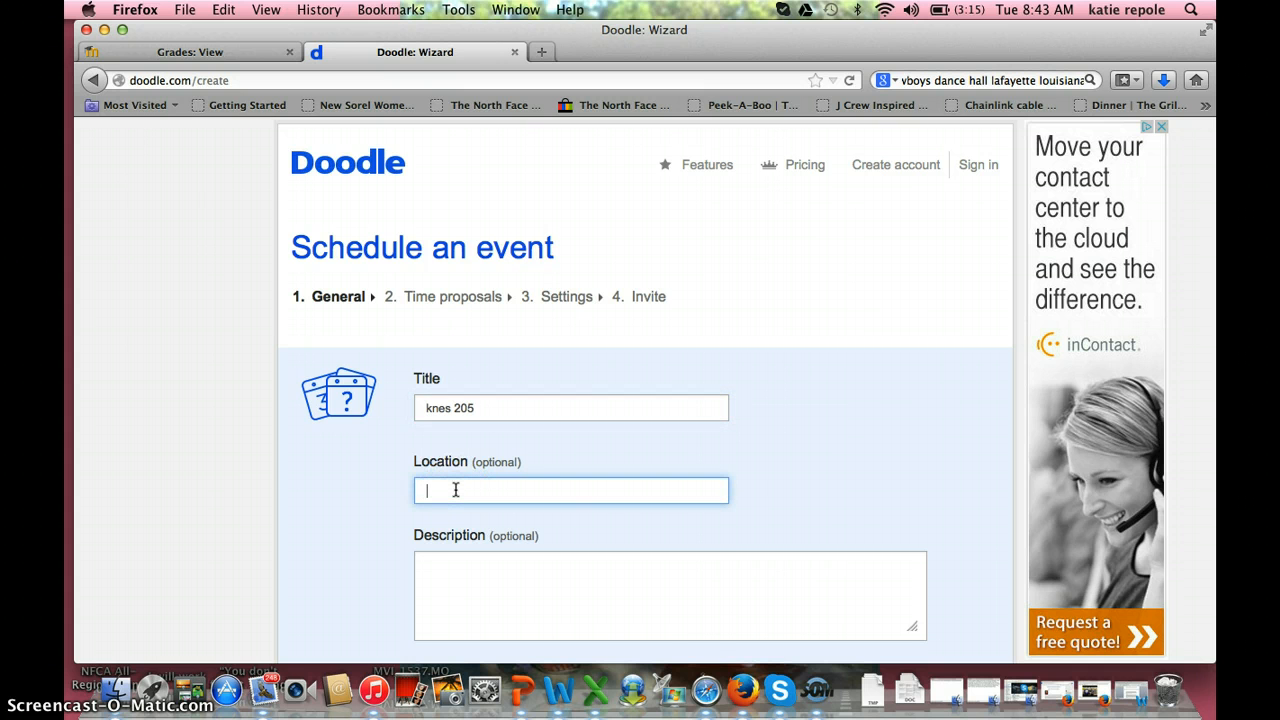
text(ull)
click(541, 516)
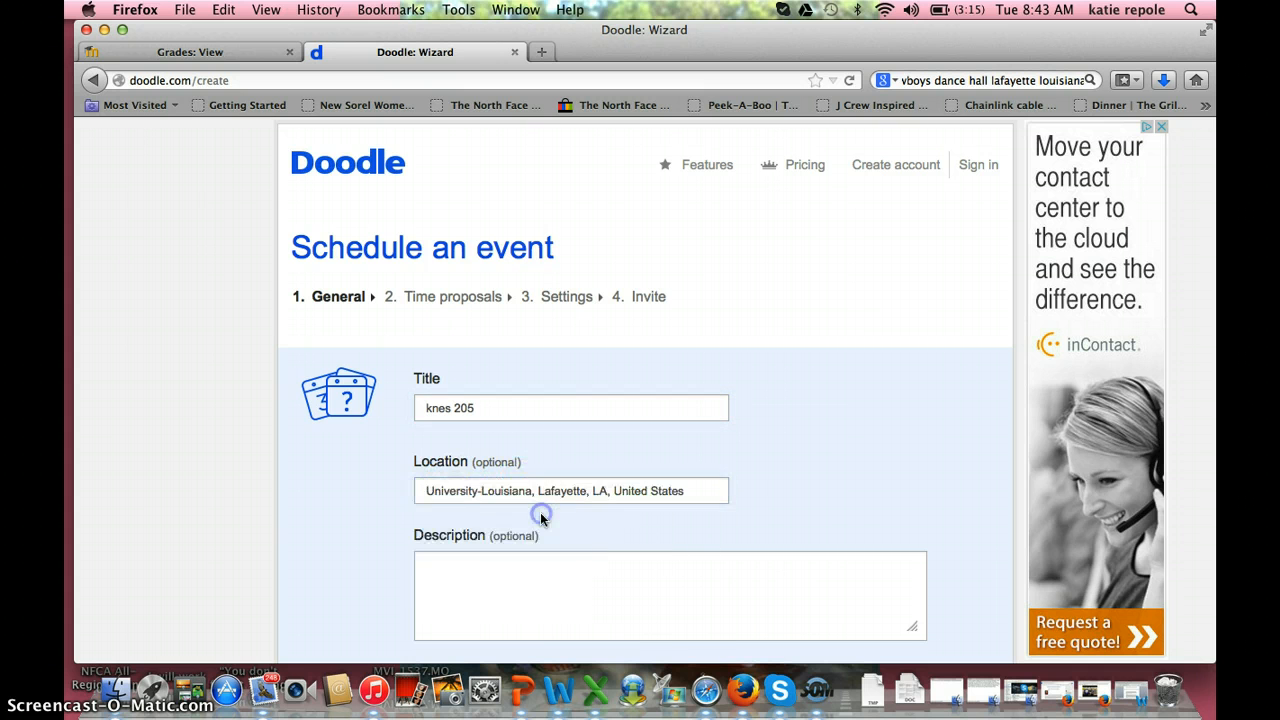
Step: Enter the event description 'meeting about class', correcting the typo
scroll(541, 516, down, 2)
click(540, 480)
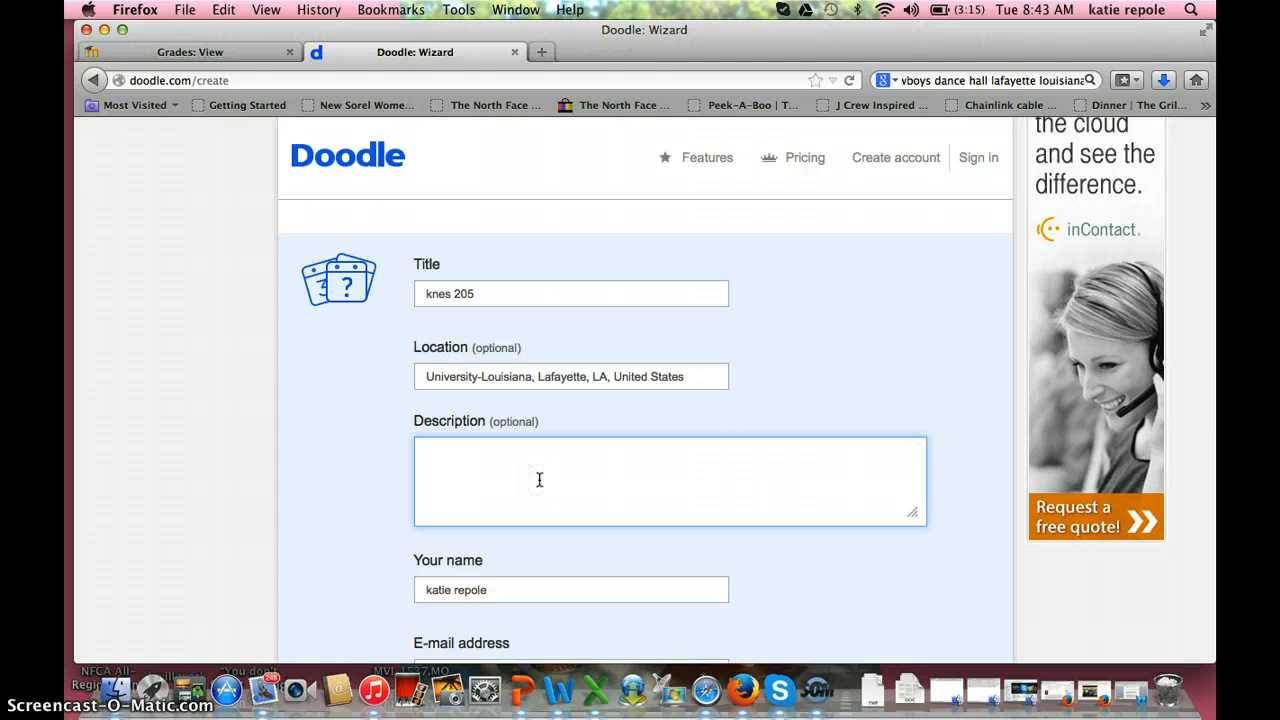
text(meeting aboyt)
key(BackSpace)
key(BackSpace)
key(BackSpace)
text(ut class)
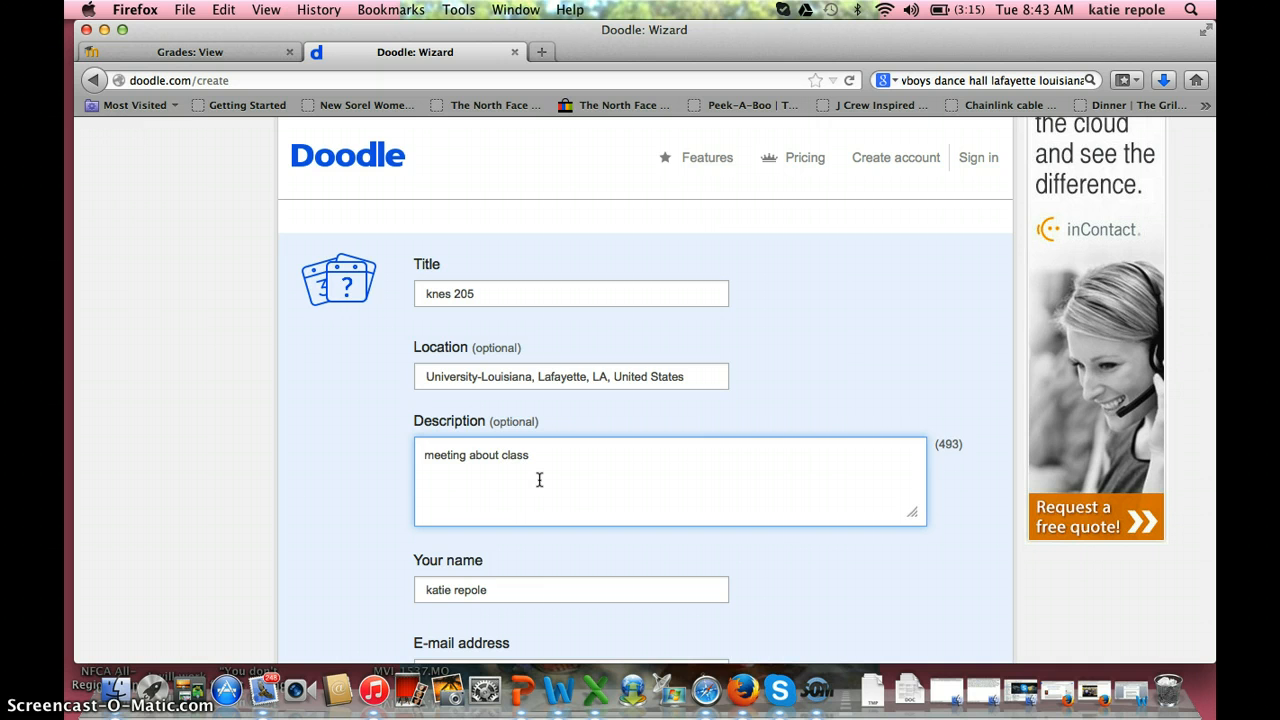
scroll(540, 490, down, 5)
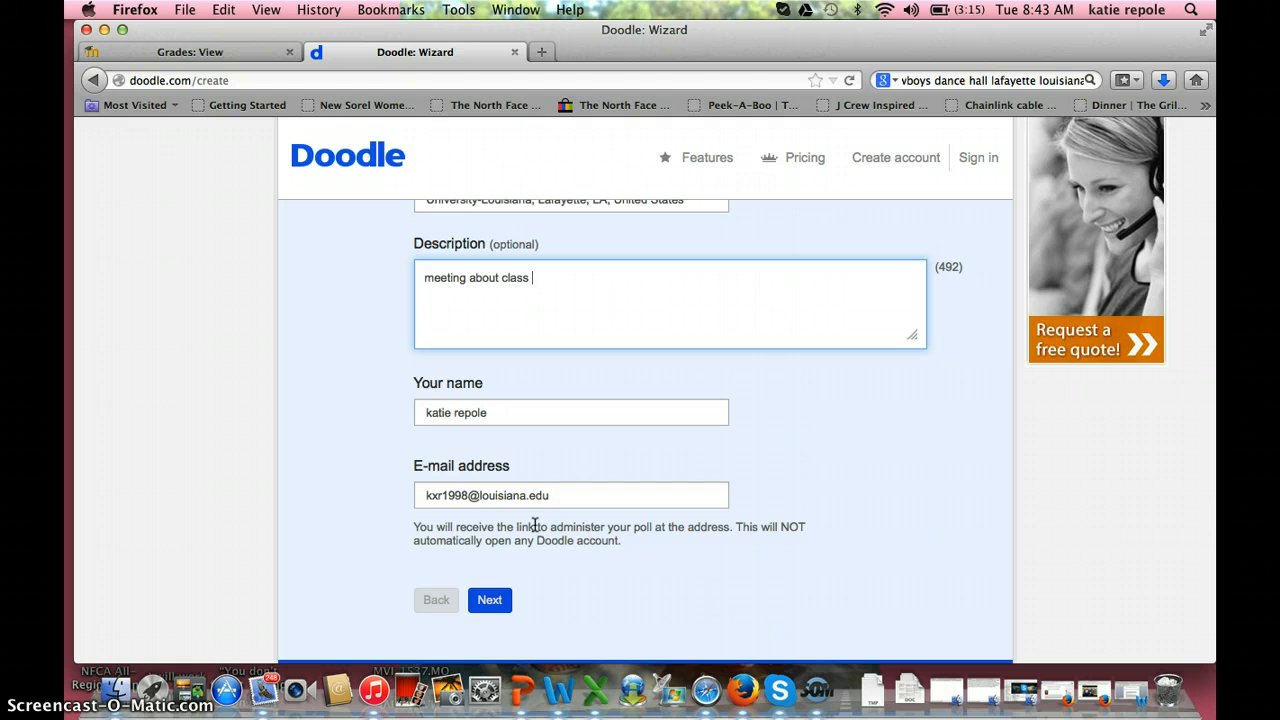
Step: Pick January 27, 28 and 29, 2015 in the calendar as the proposed dates
click(489, 601)
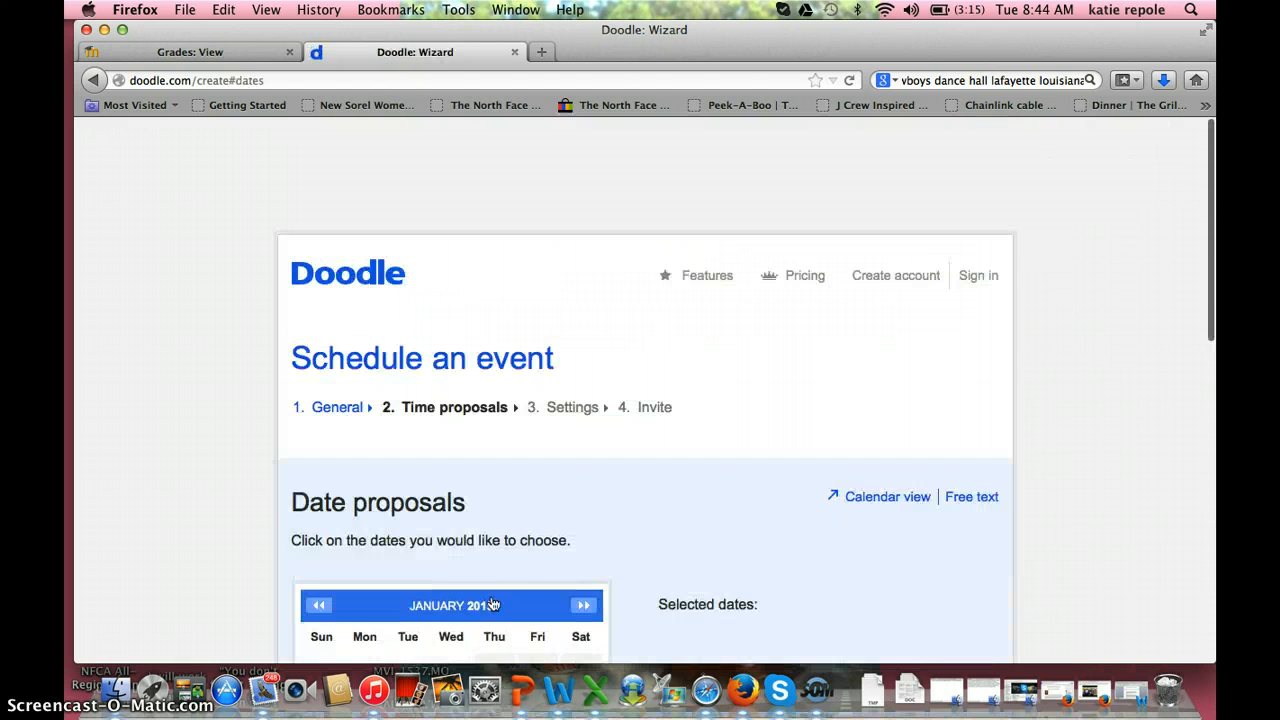
scroll(512, 510, down, 5)
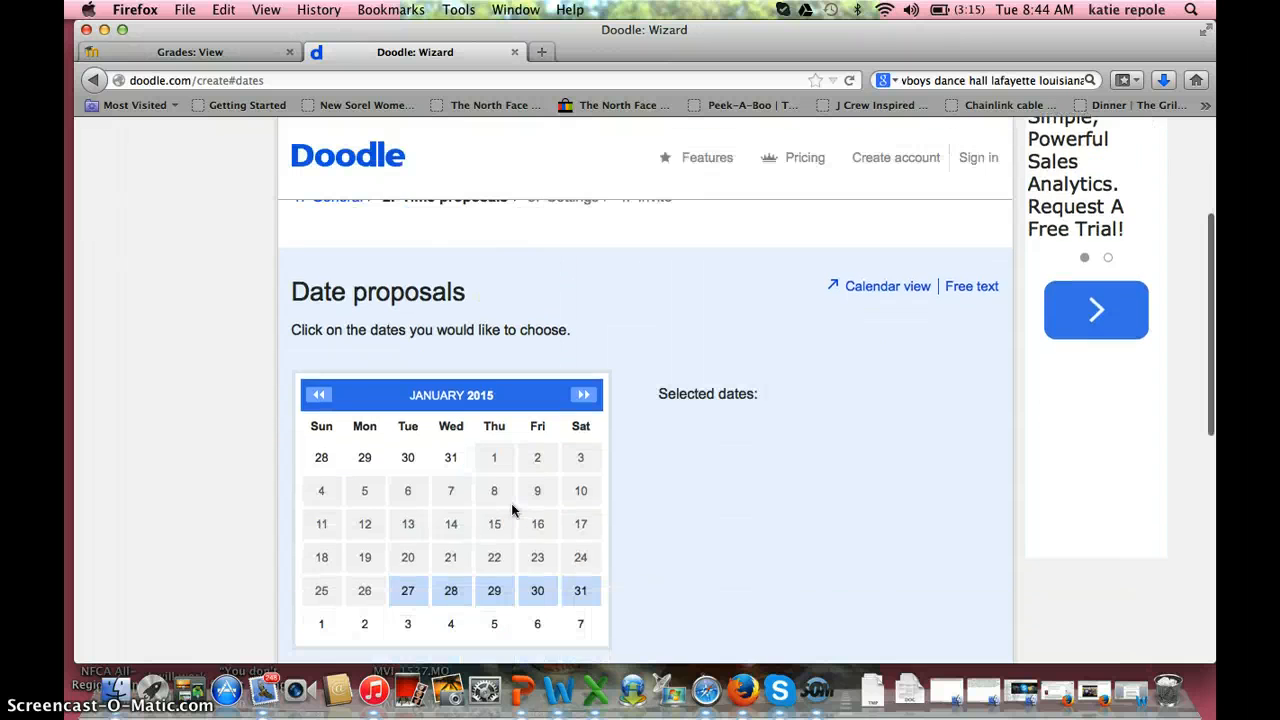
scroll(510, 510, down, 6)
scroll(508, 512, up, 3)
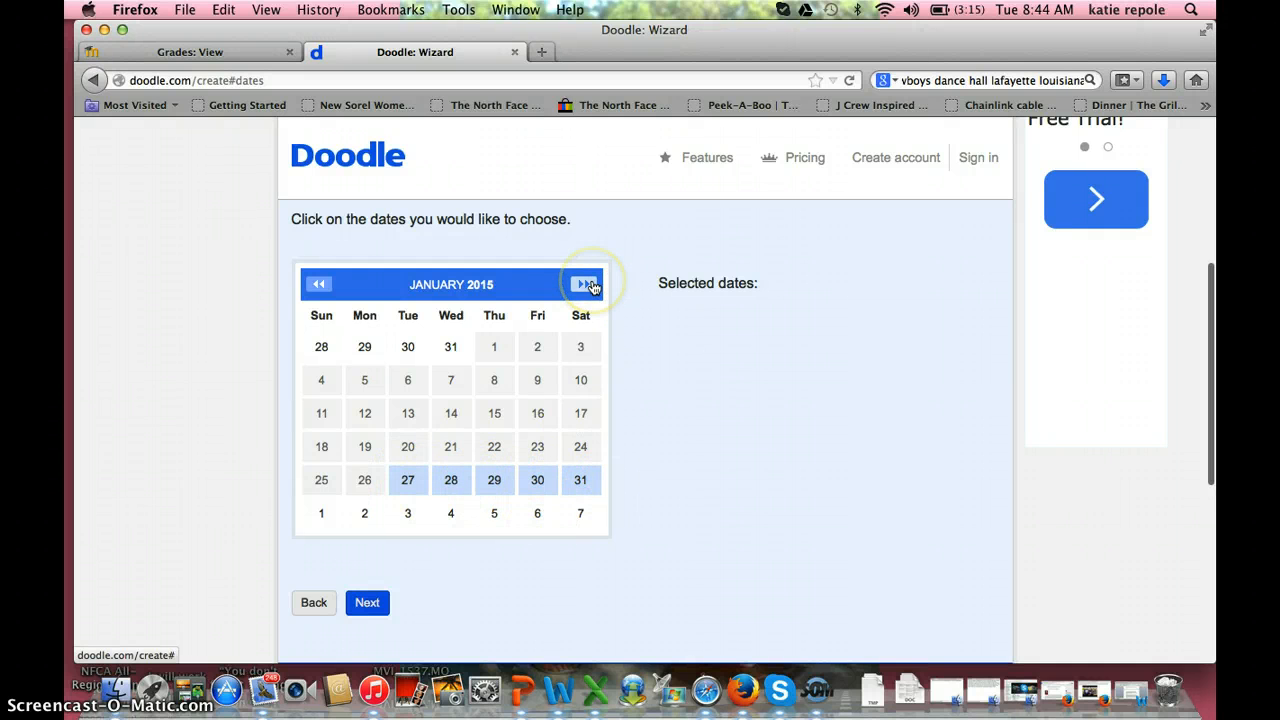
click(420, 483)
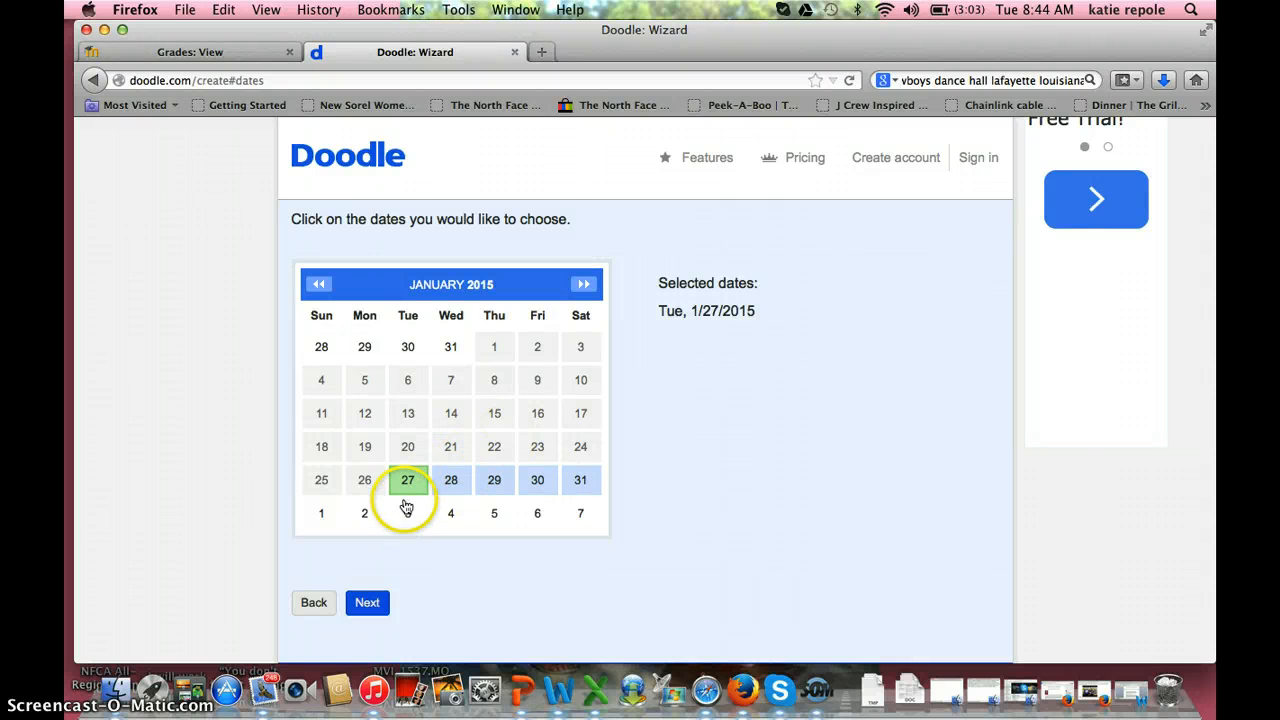
click(453, 480)
click(491, 480)
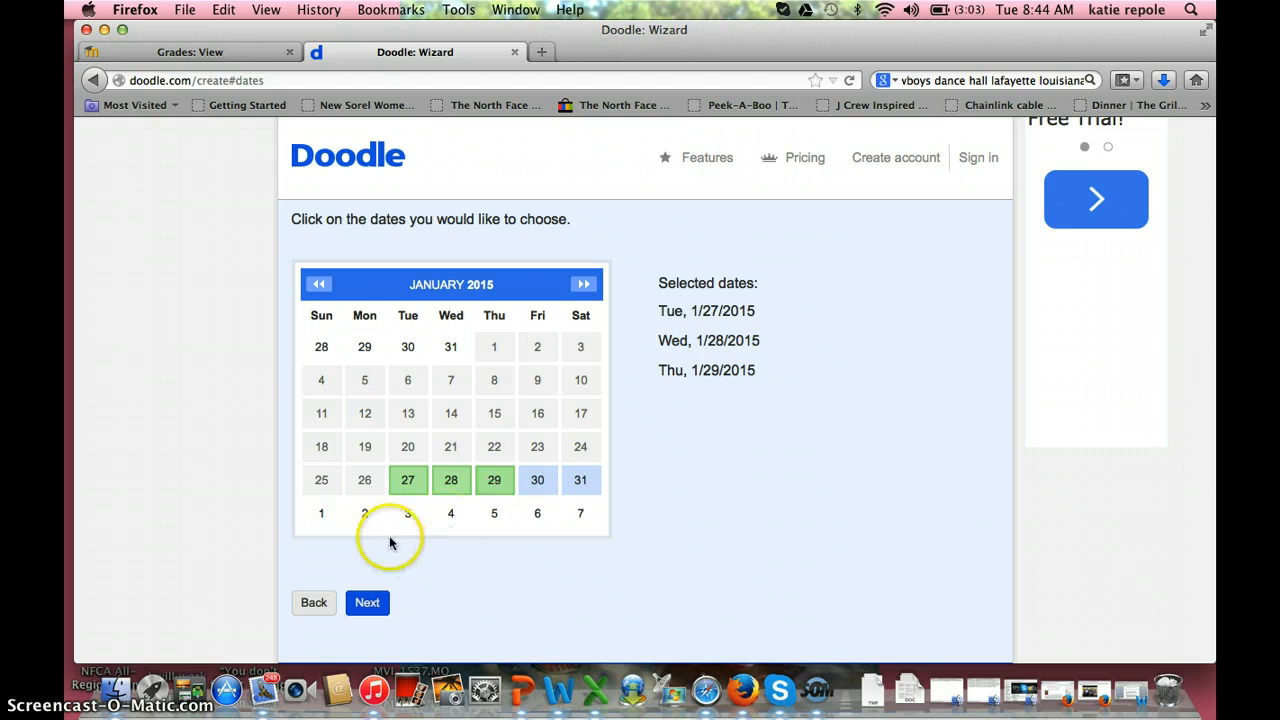
click(368, 603)
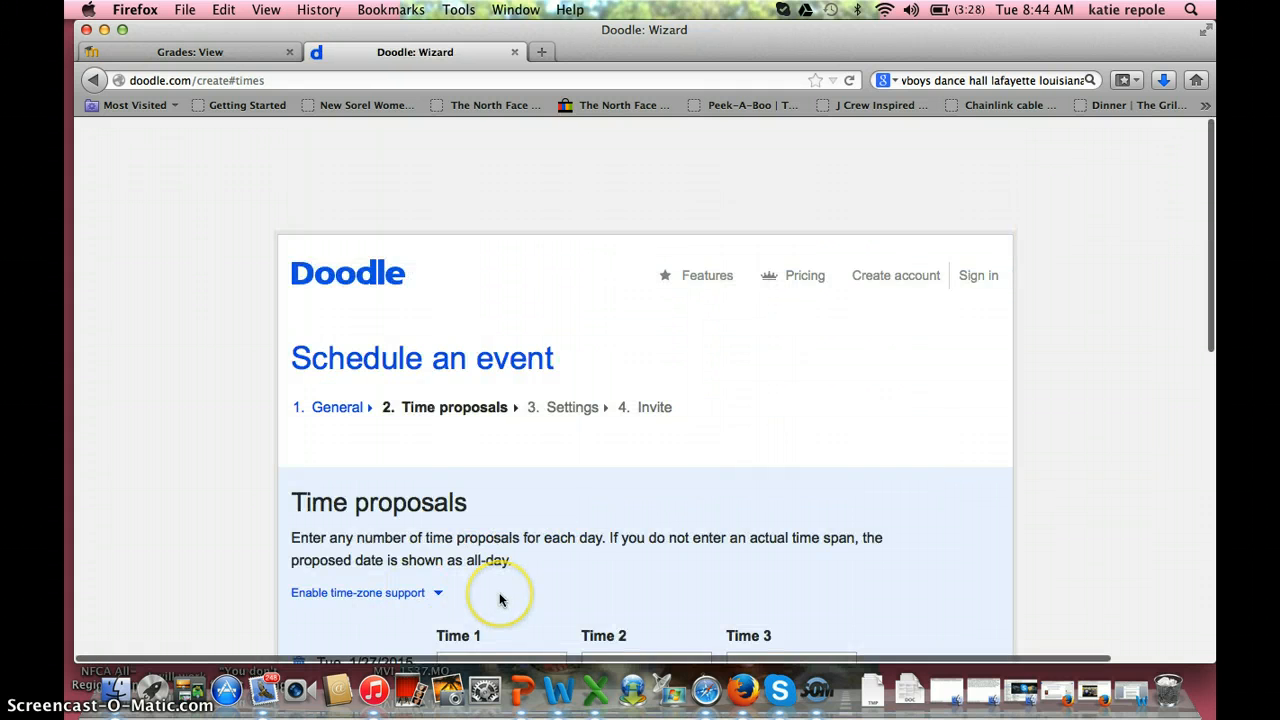
Step: Give Tue 1/27 an 8:00–9:00 AM slot and copy it to all three dates
scroll(499, 592, down, 5)
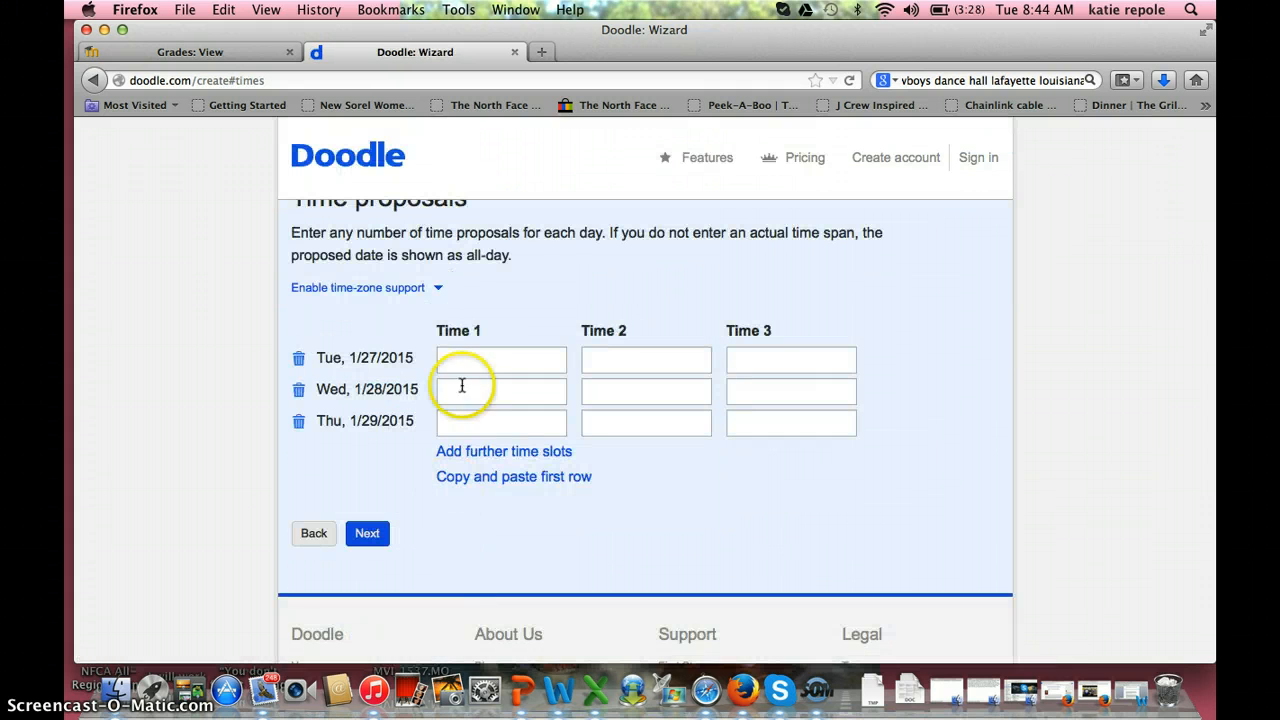
click(491, 356)
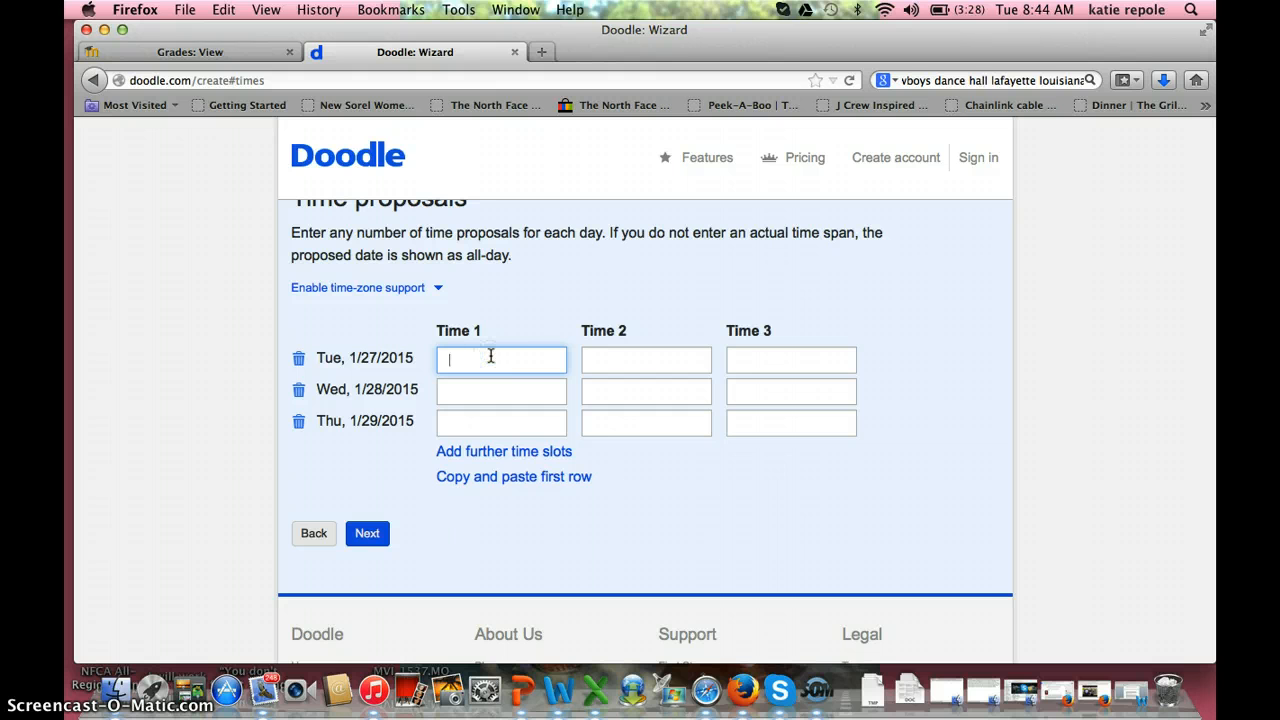
text(8am-9am)
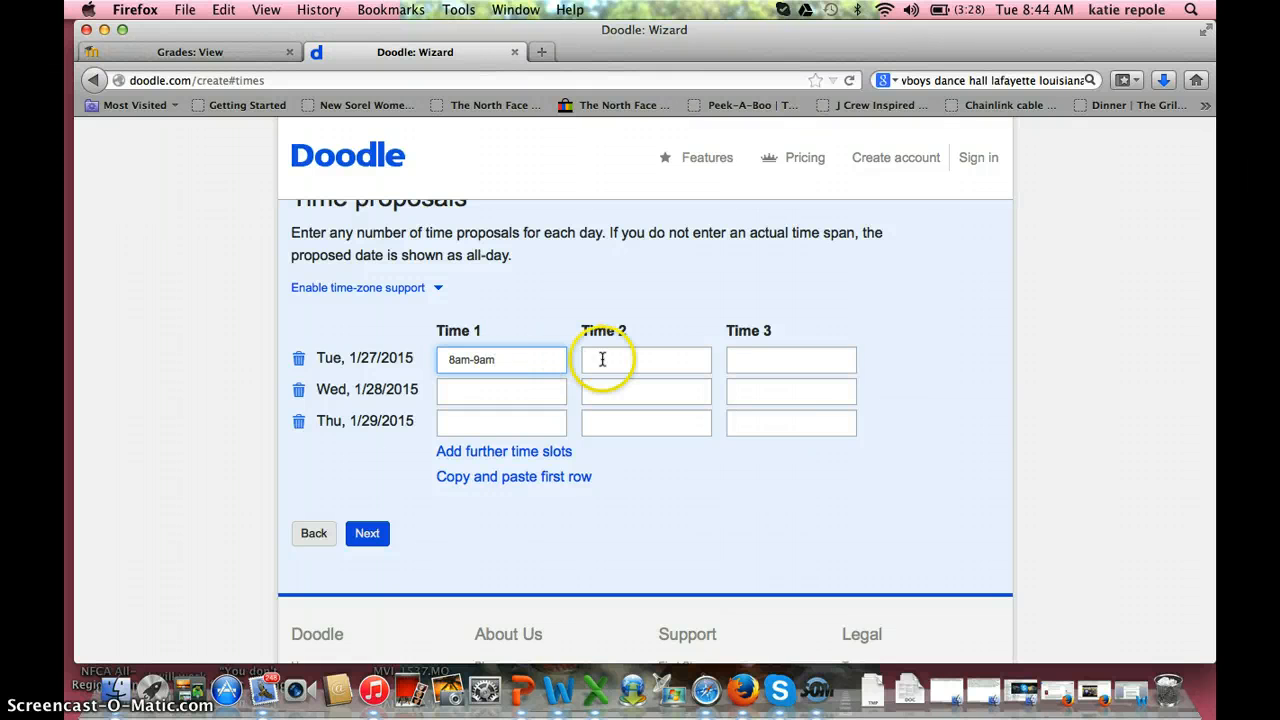
click(523, 388)
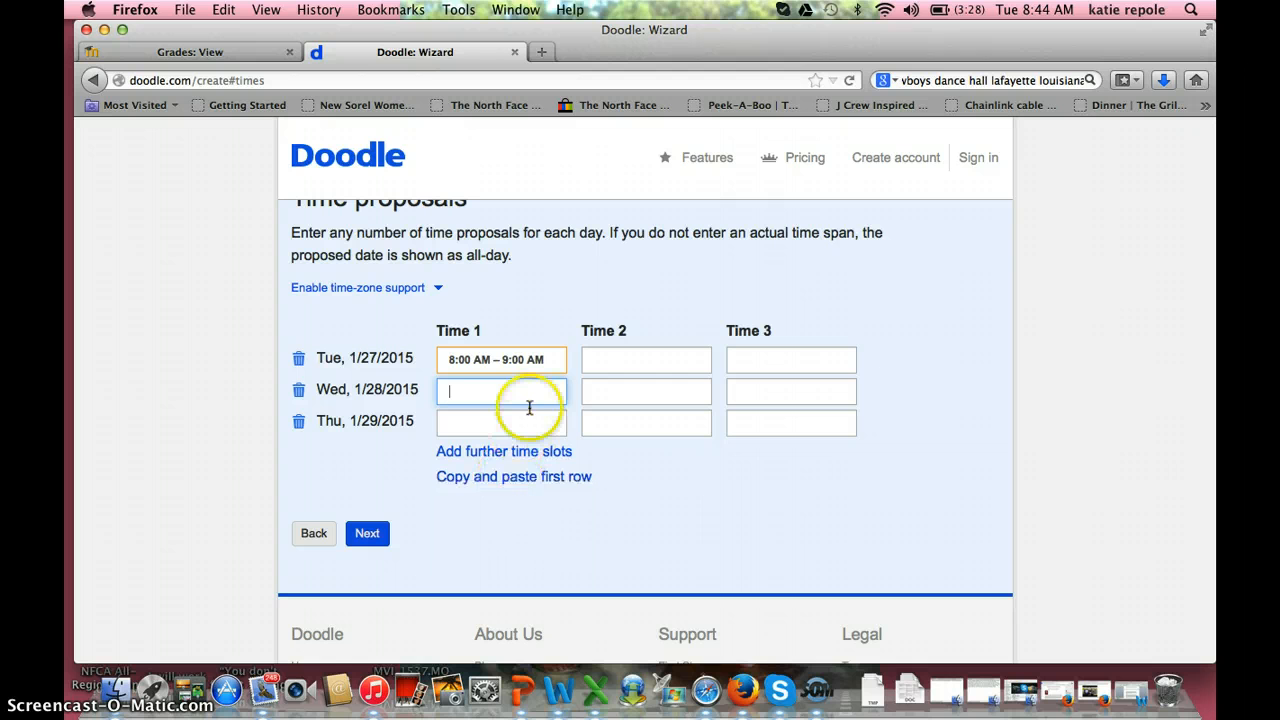
click(523, 478)
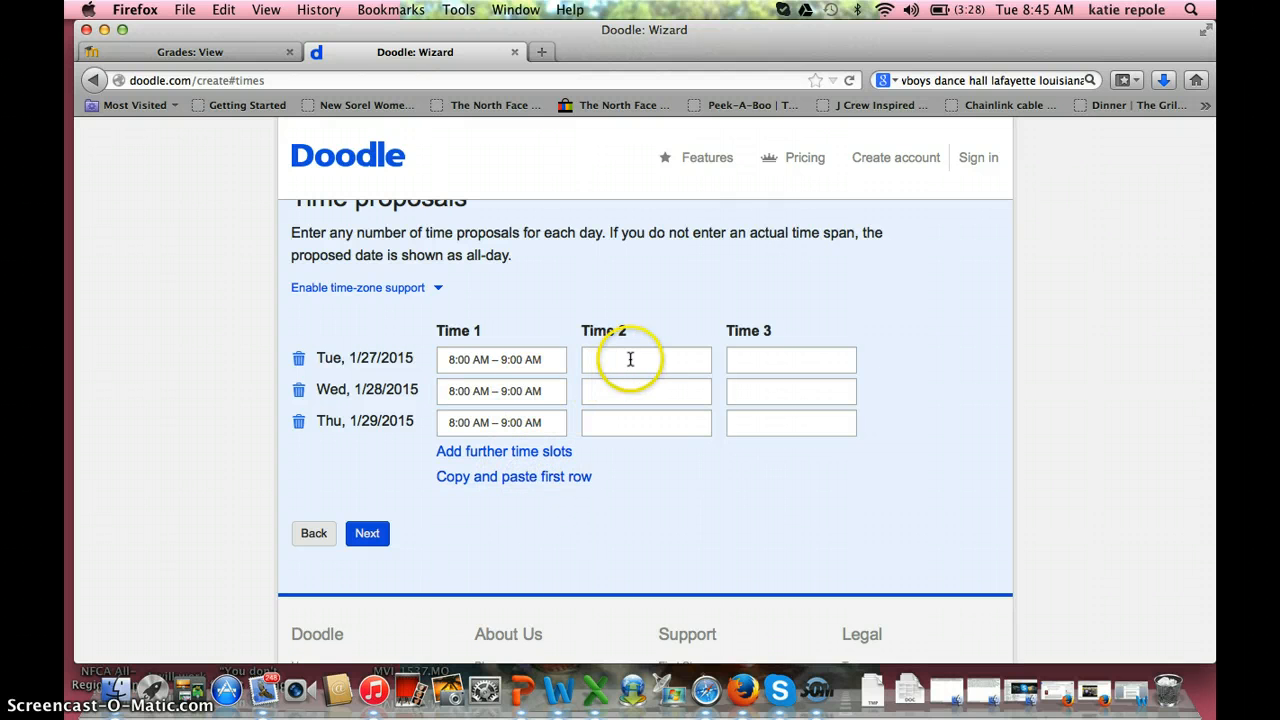
Step: Add a 9:00–10:00 AM slot on Wednesday and a 10:00–11:00 AM slot on Thursday
click(621, 392)
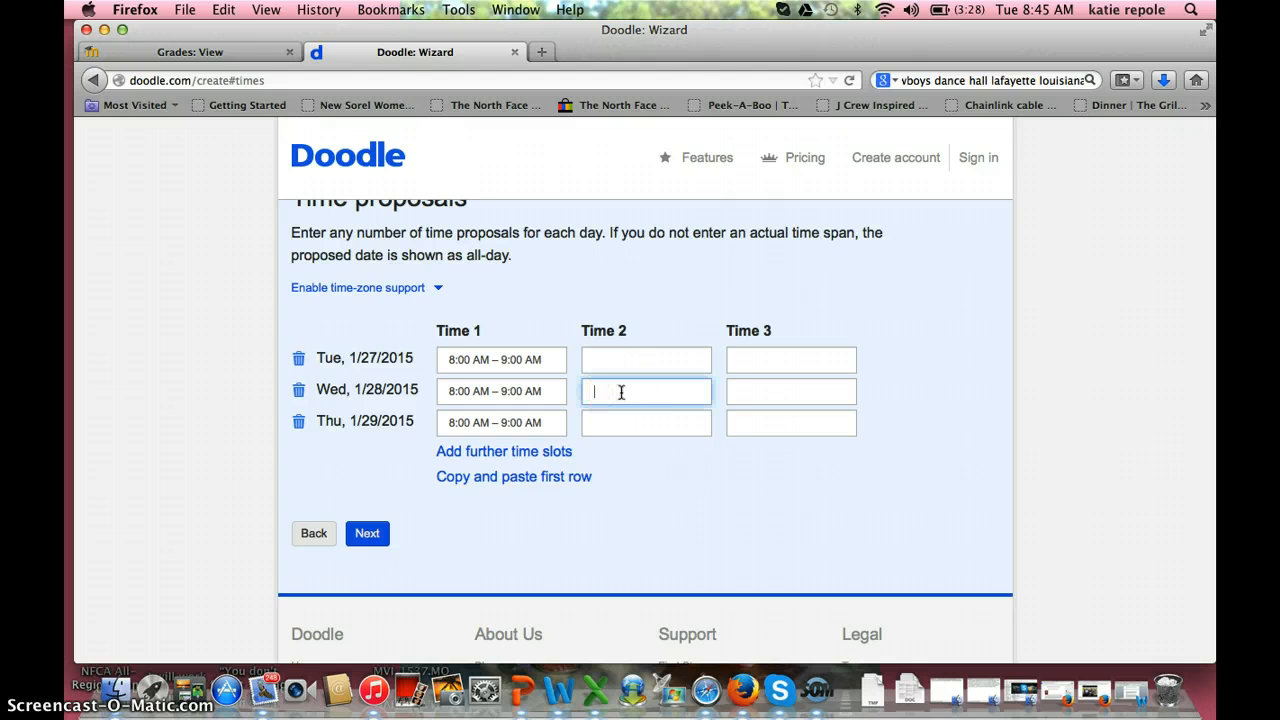
text(9am-10am)
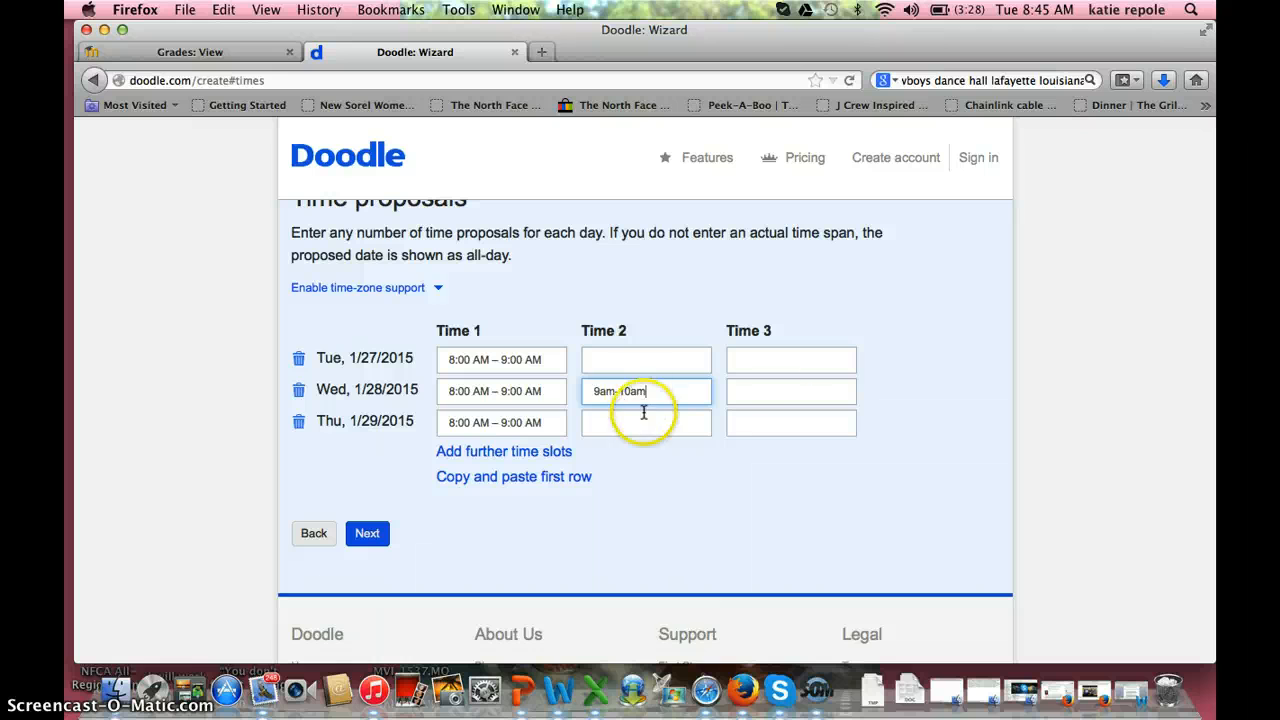
click(790, 428)
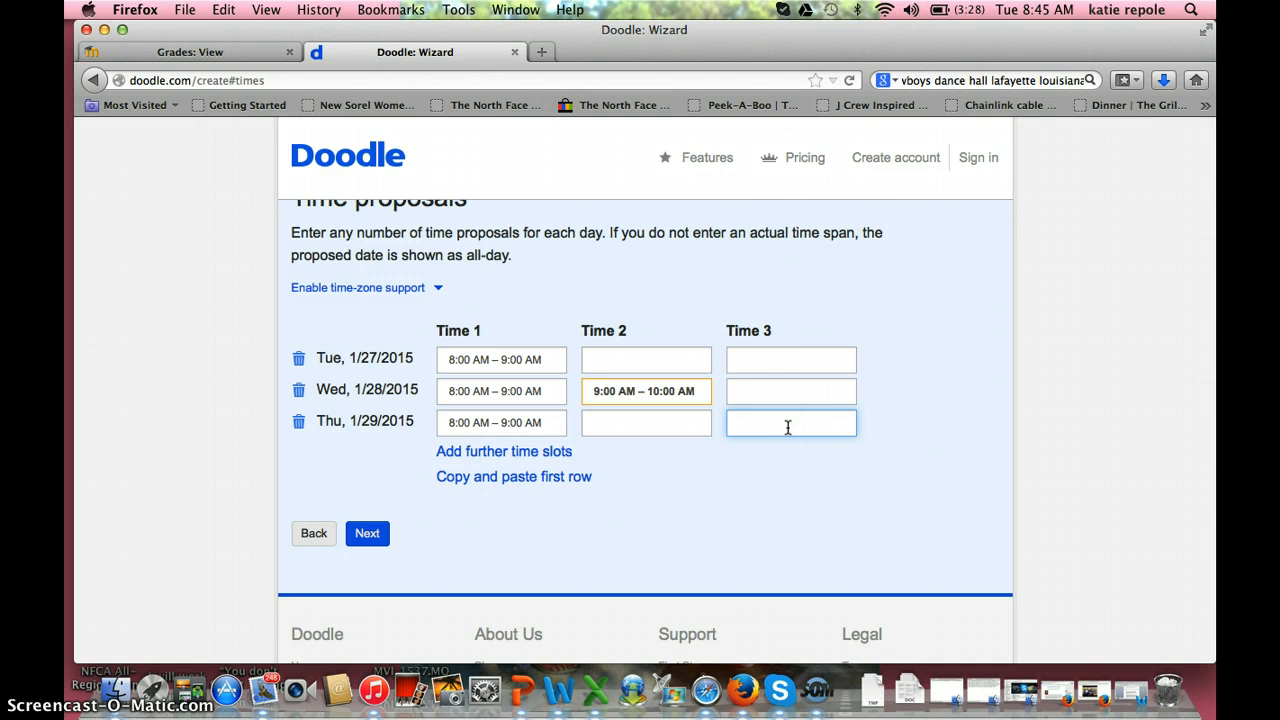
text(10am-11am)
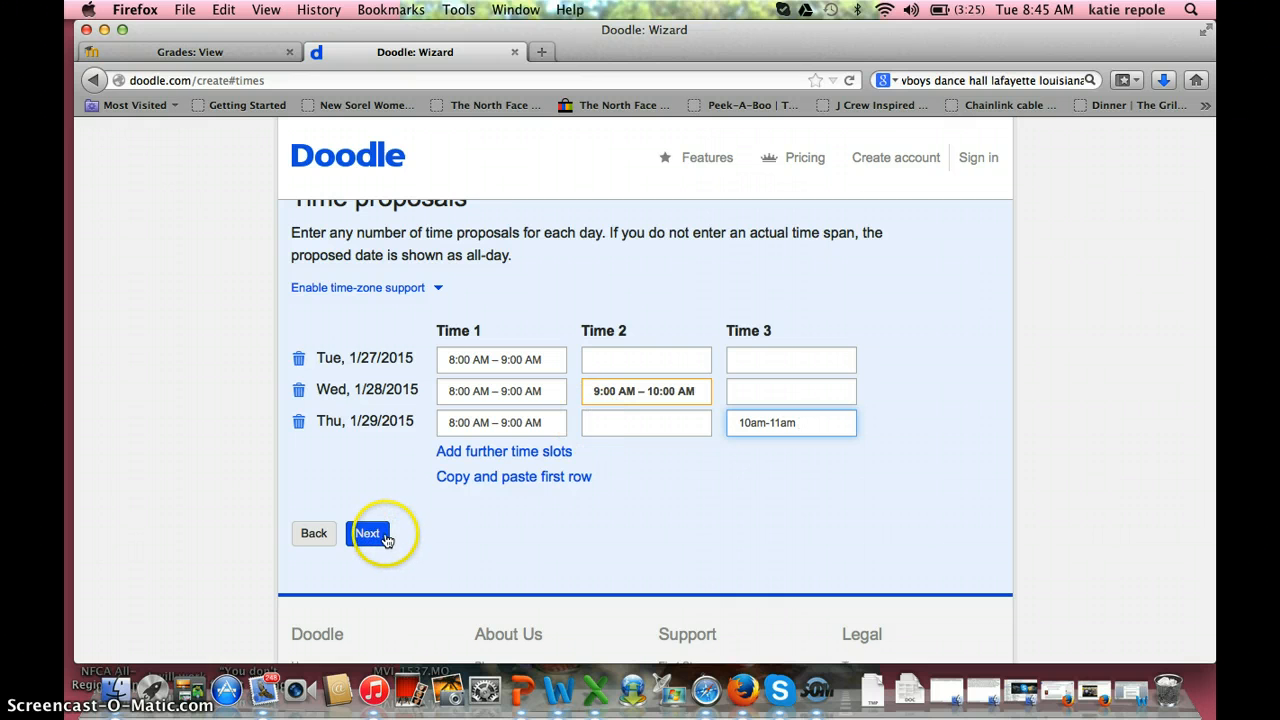
click(520, 451)
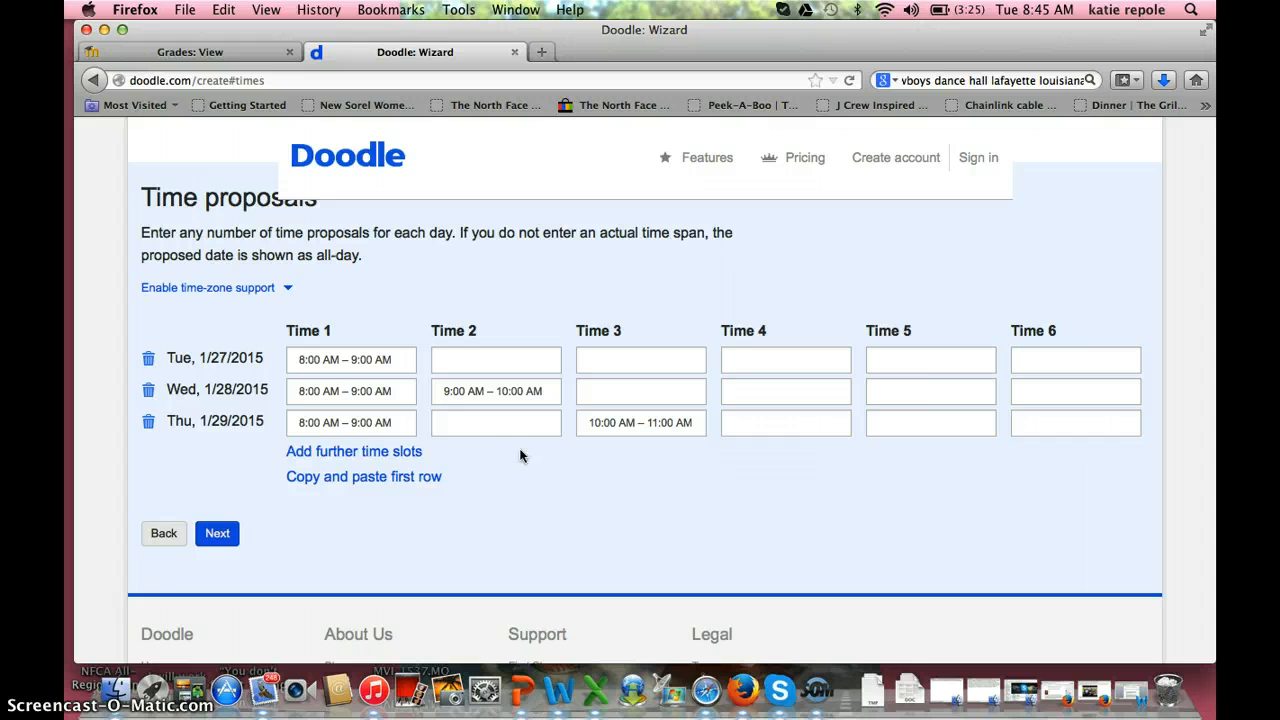
click(231, 533)
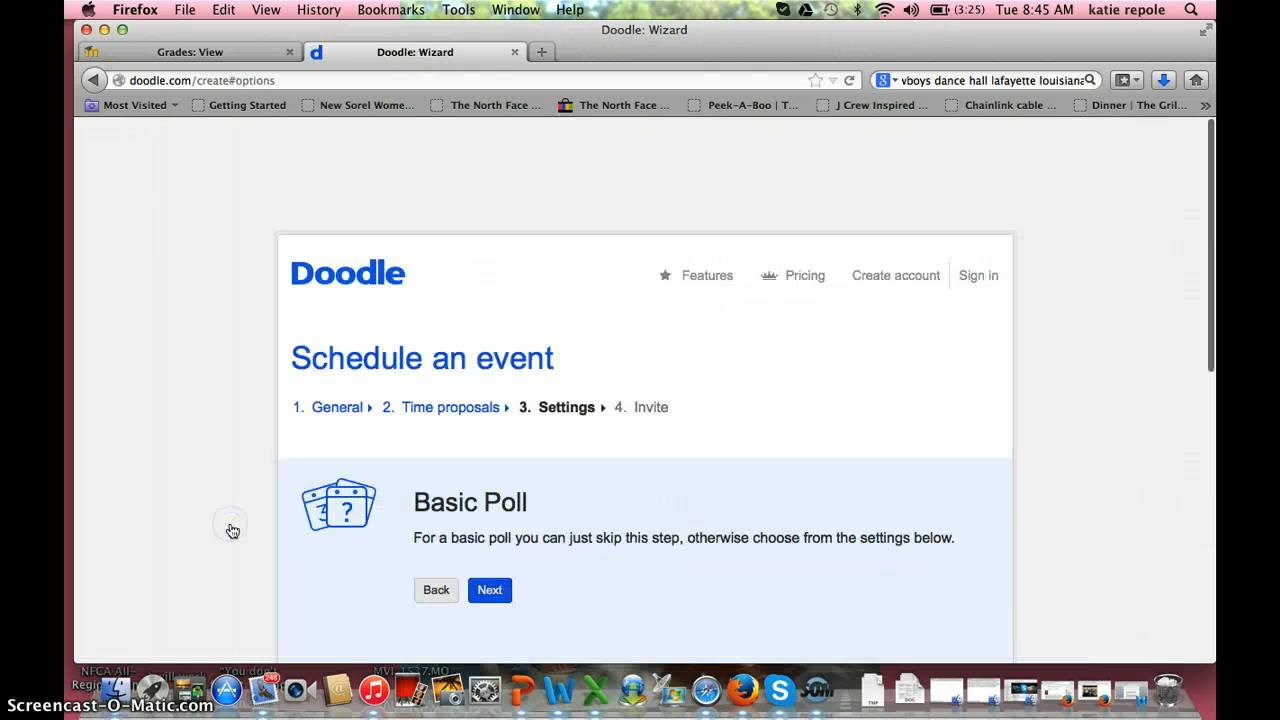
Step: Leave all optional Settings checkboxes unticked and reach Invite with sharing kept at everyone with a link
click(271, 543)
scroll(282, 568, down, 5)
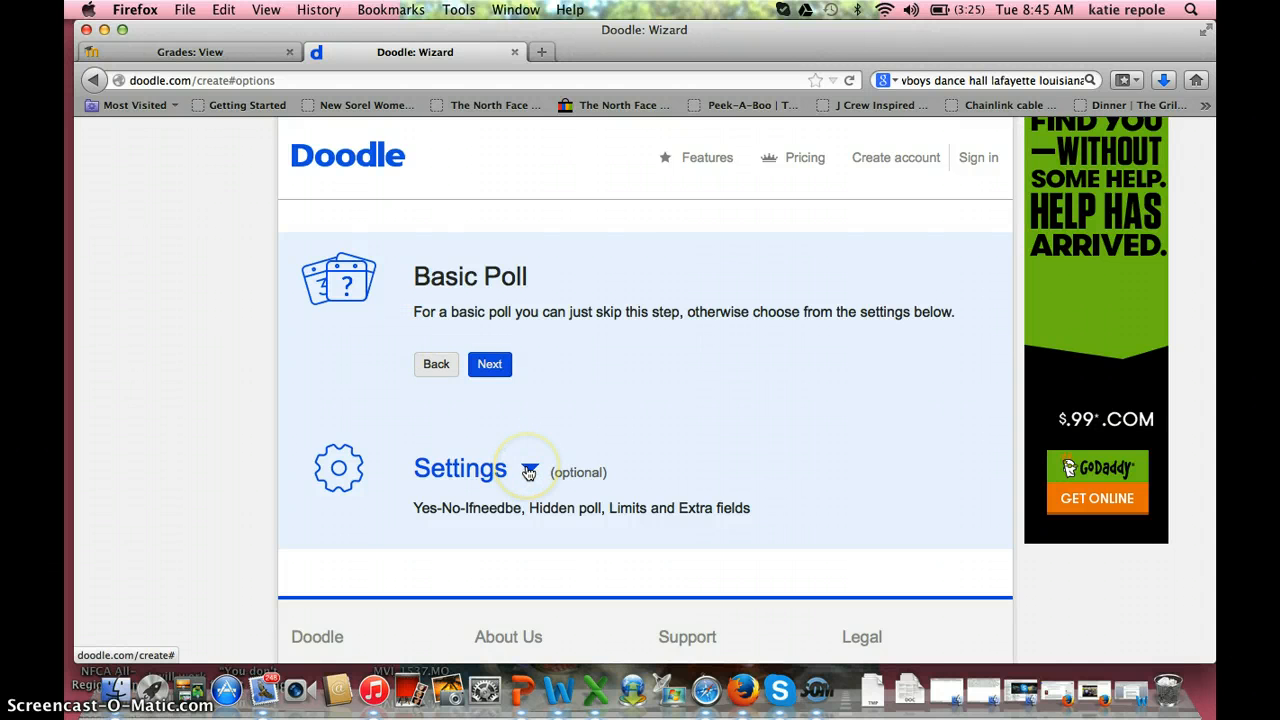
click(529, 472)
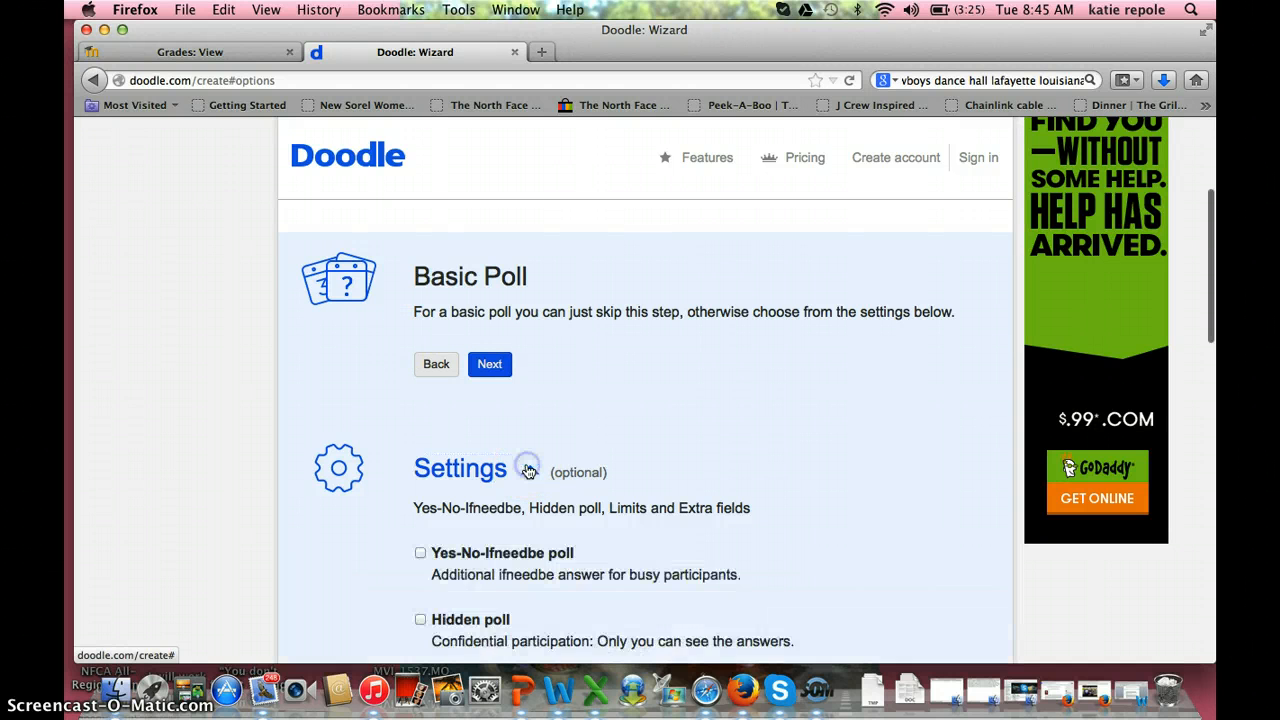
scroll(529, 470, down, 3)
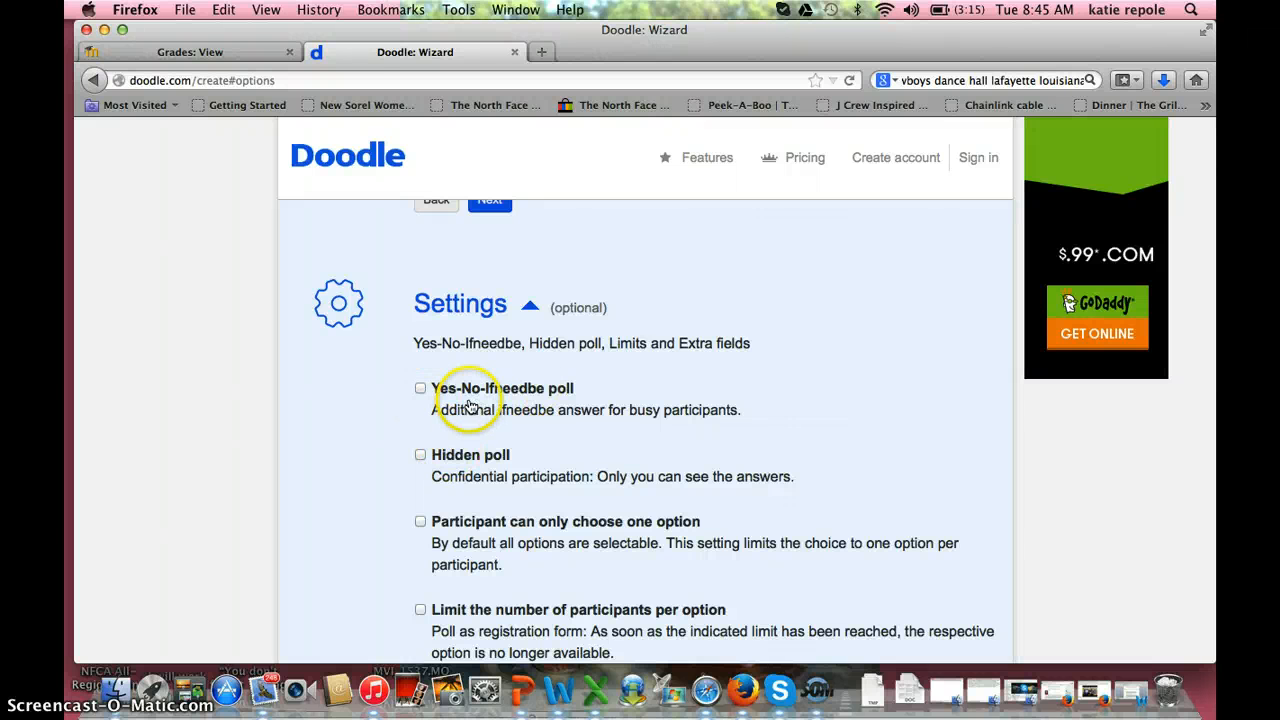
scroll(428, 466, down, 2)
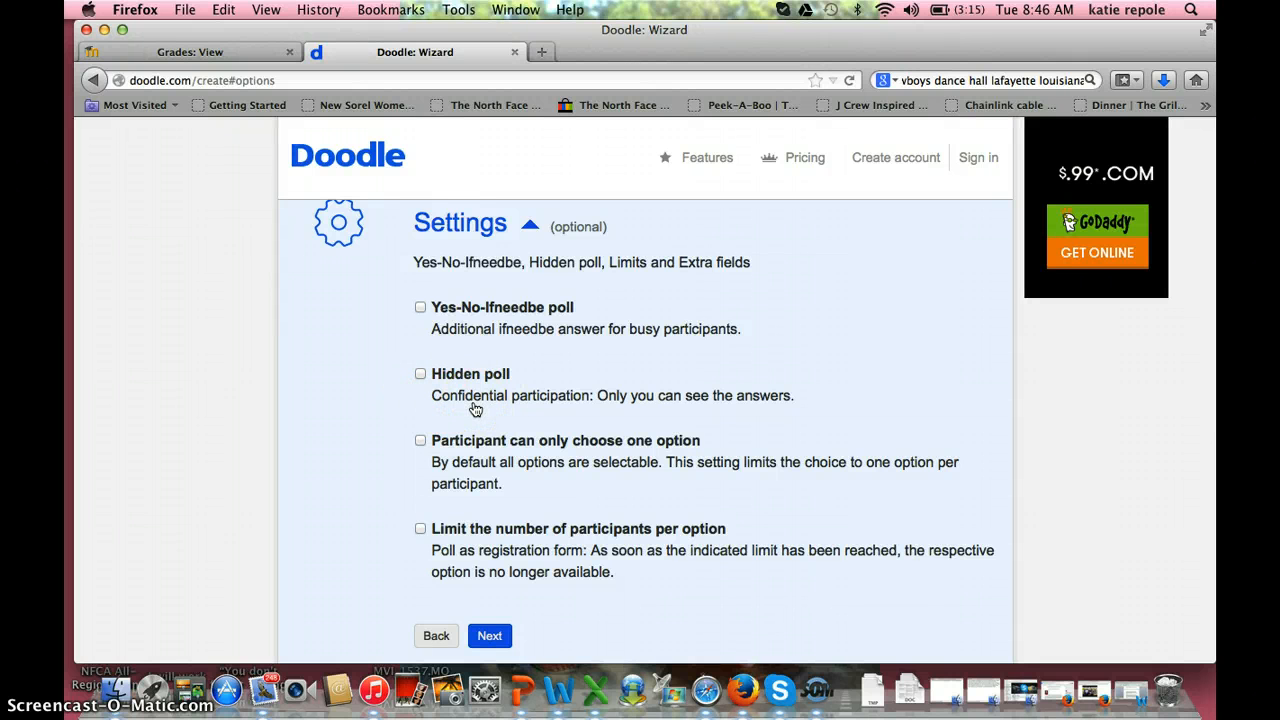
scroll(475, 409, down, 1)
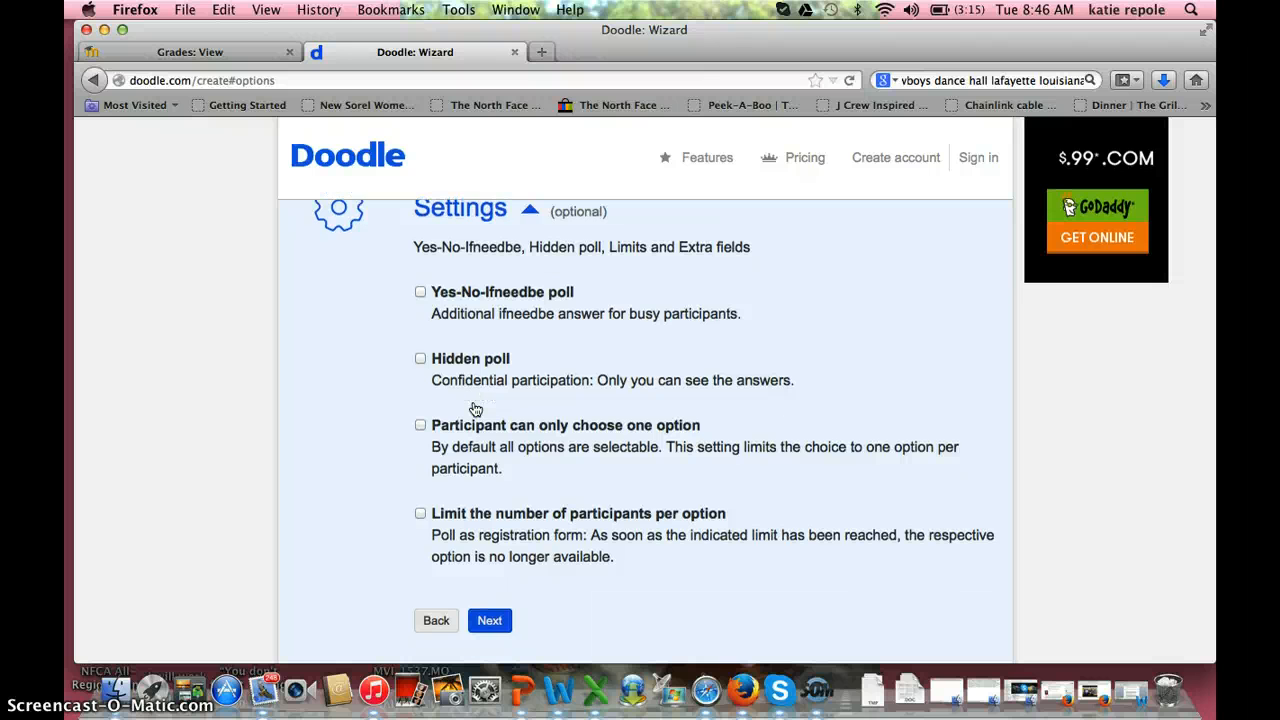
scroll(475, 409, down, 5)
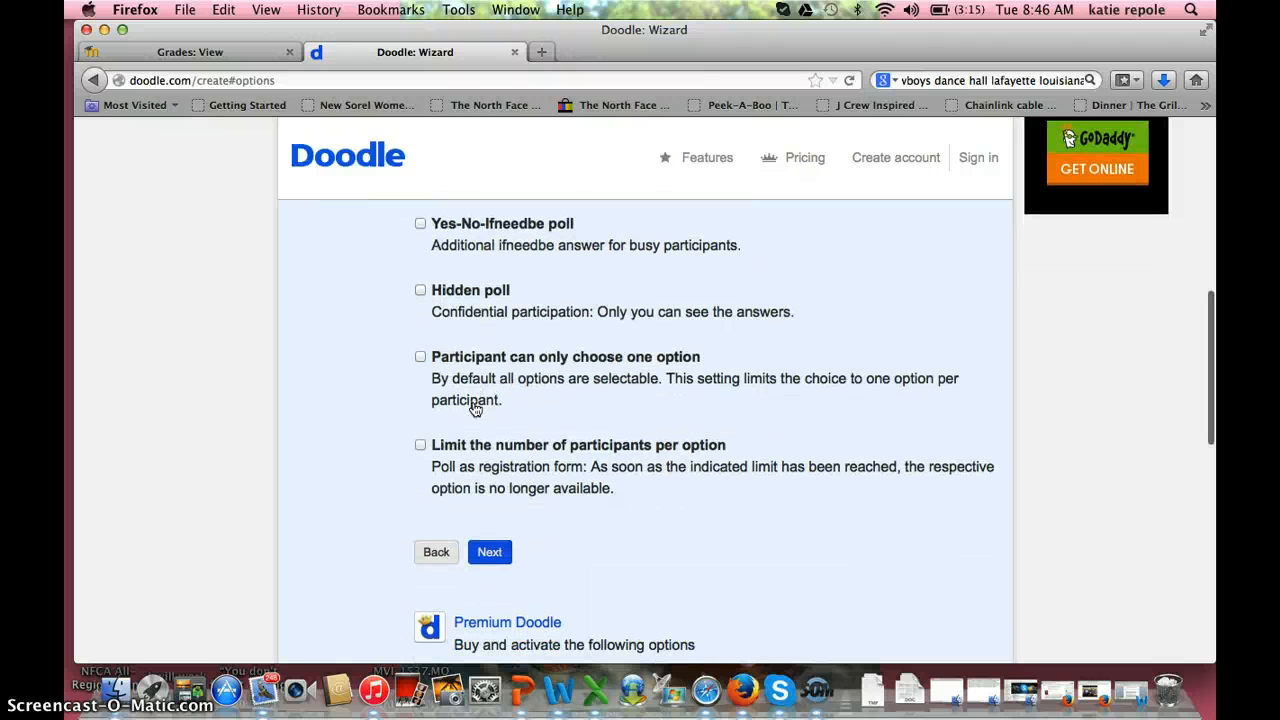
click(428, 370)
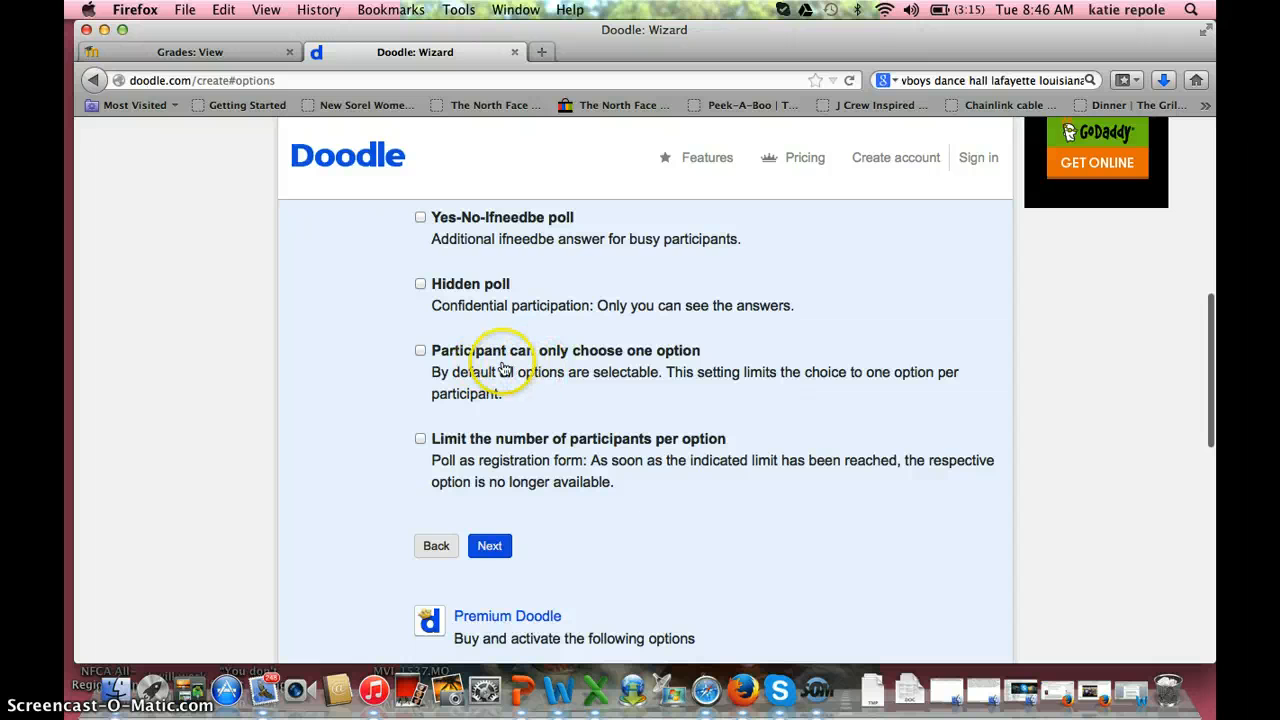
scroll(503, 370, down, 5)
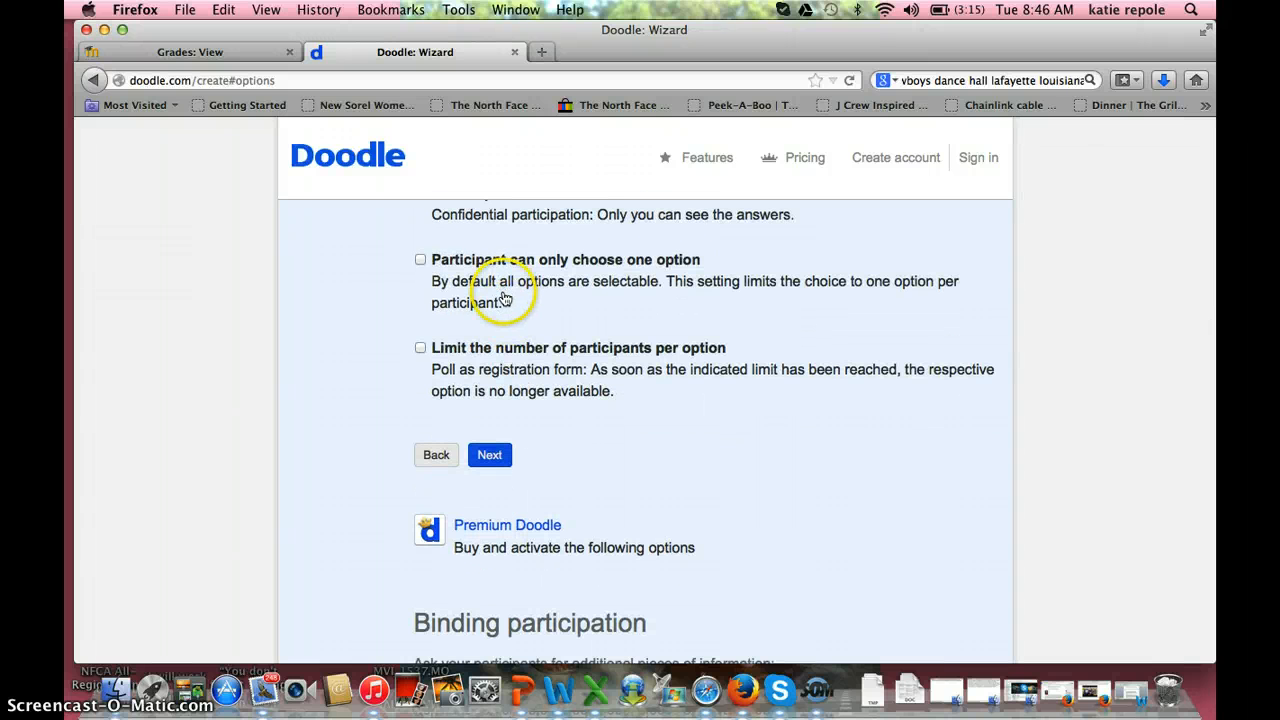
scroll(470, 375, down, 3)
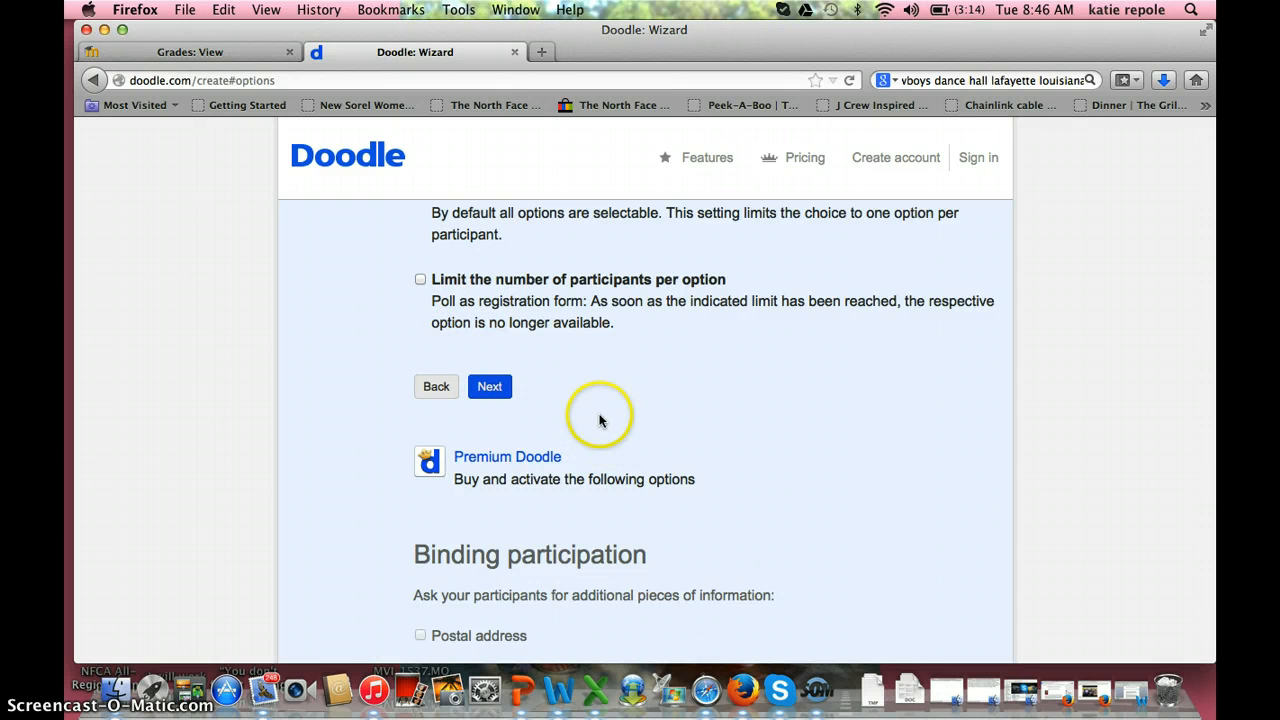
scroll(603, 310, up, 10)
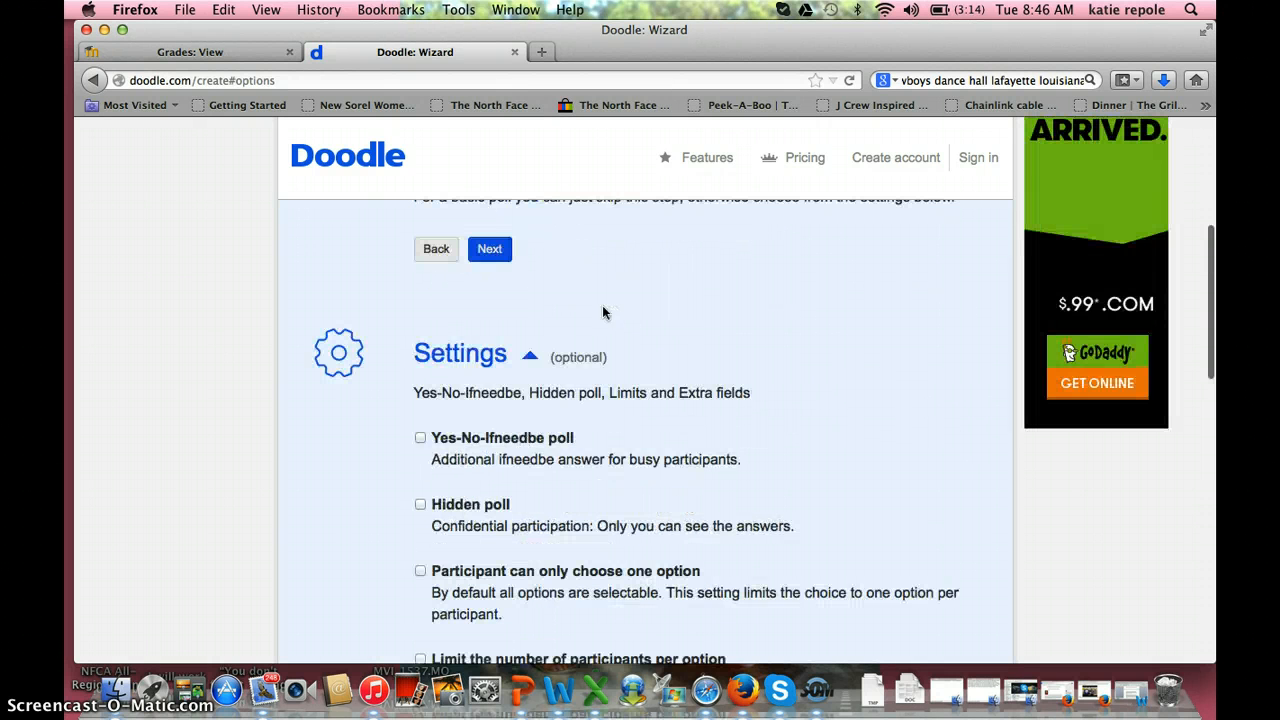
click(557, 329)
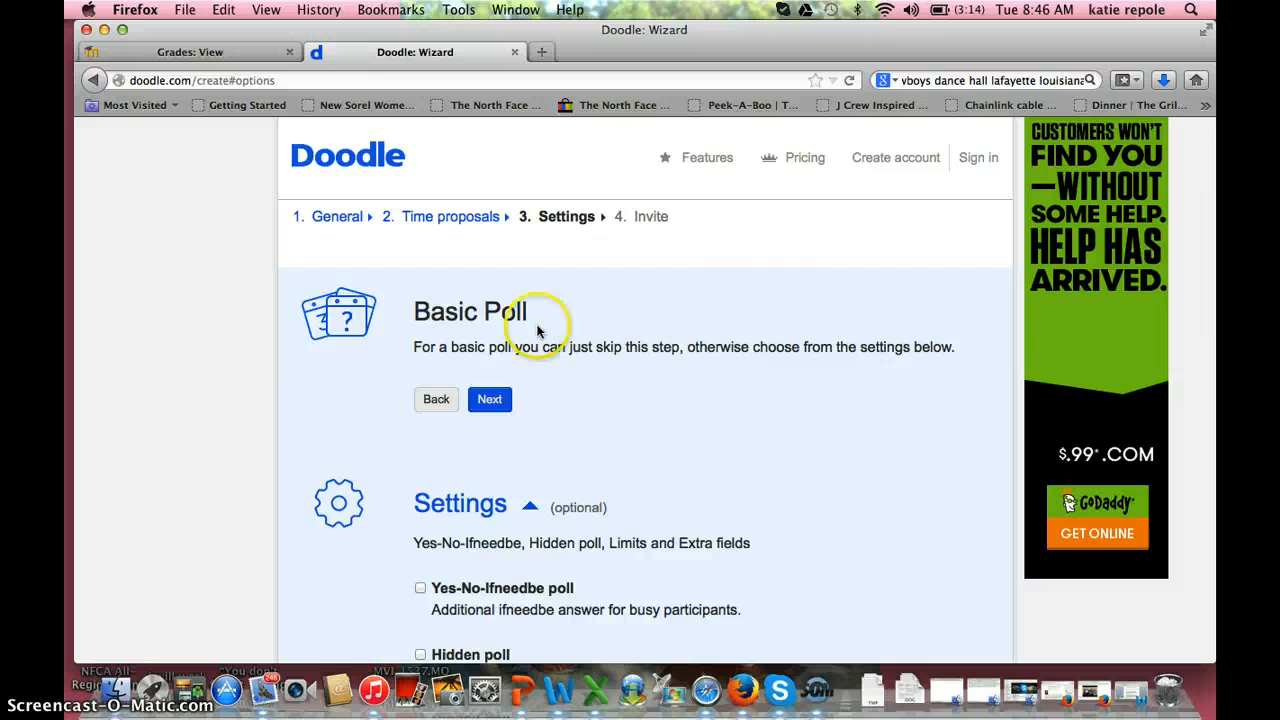
click(488, 401)
scroll(484, 405, down, 5)
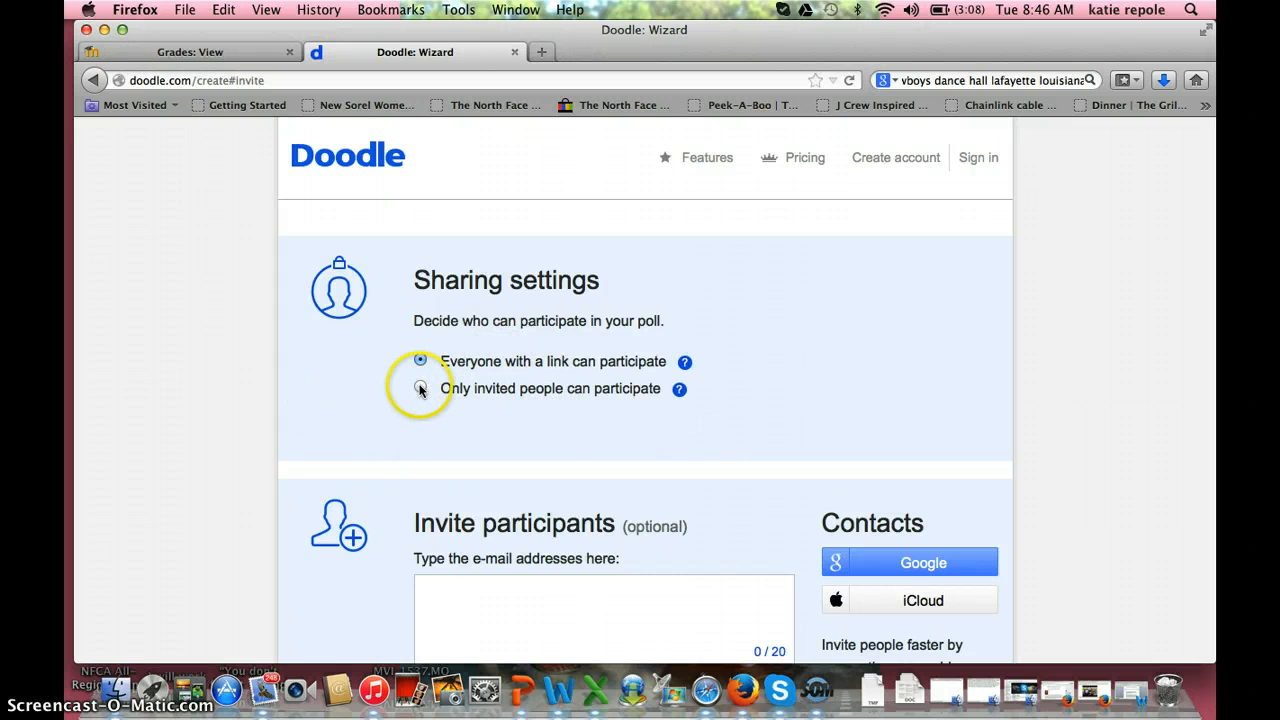
scroll(518, 366, down, 5)
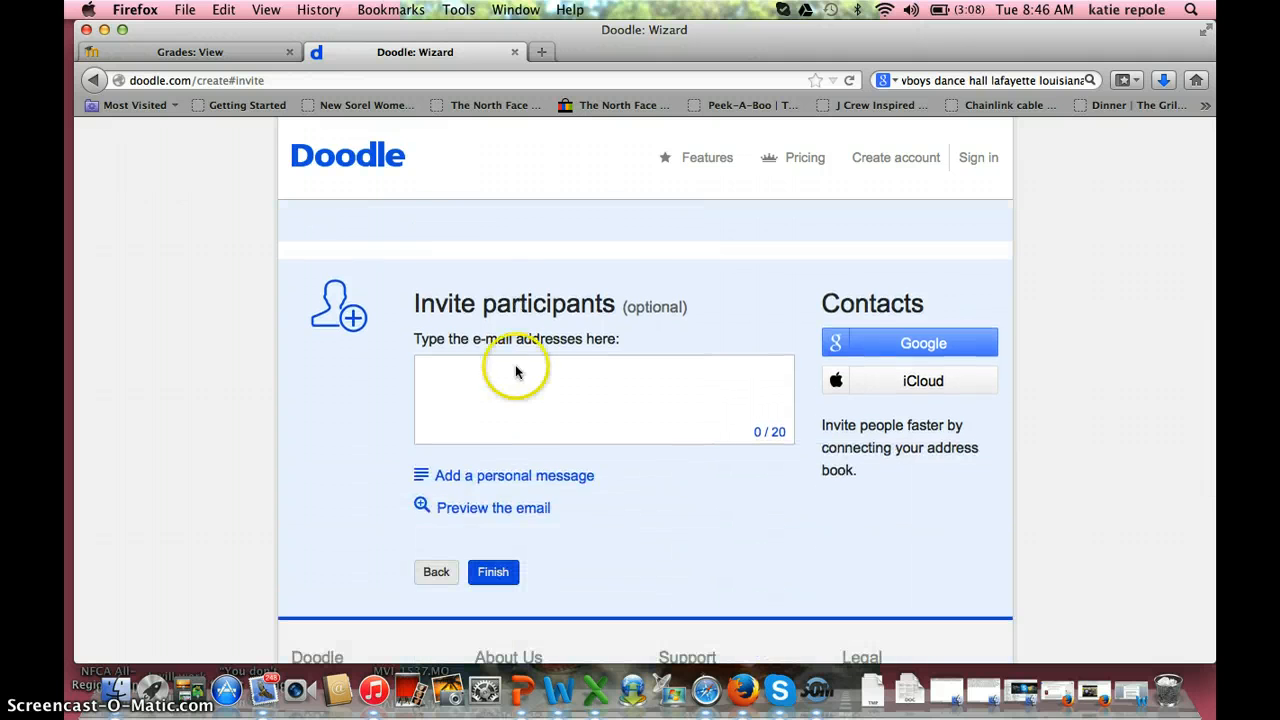
scroll(460, 340, up, 2)
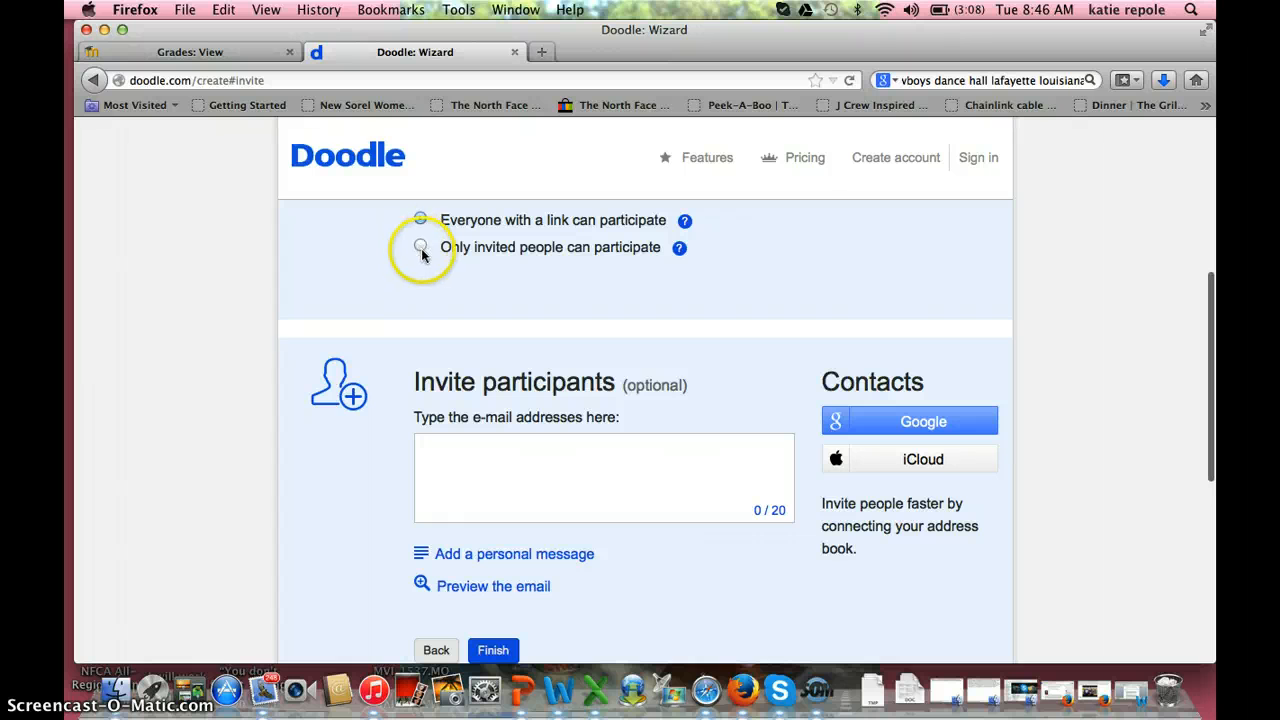
click(420, 248)
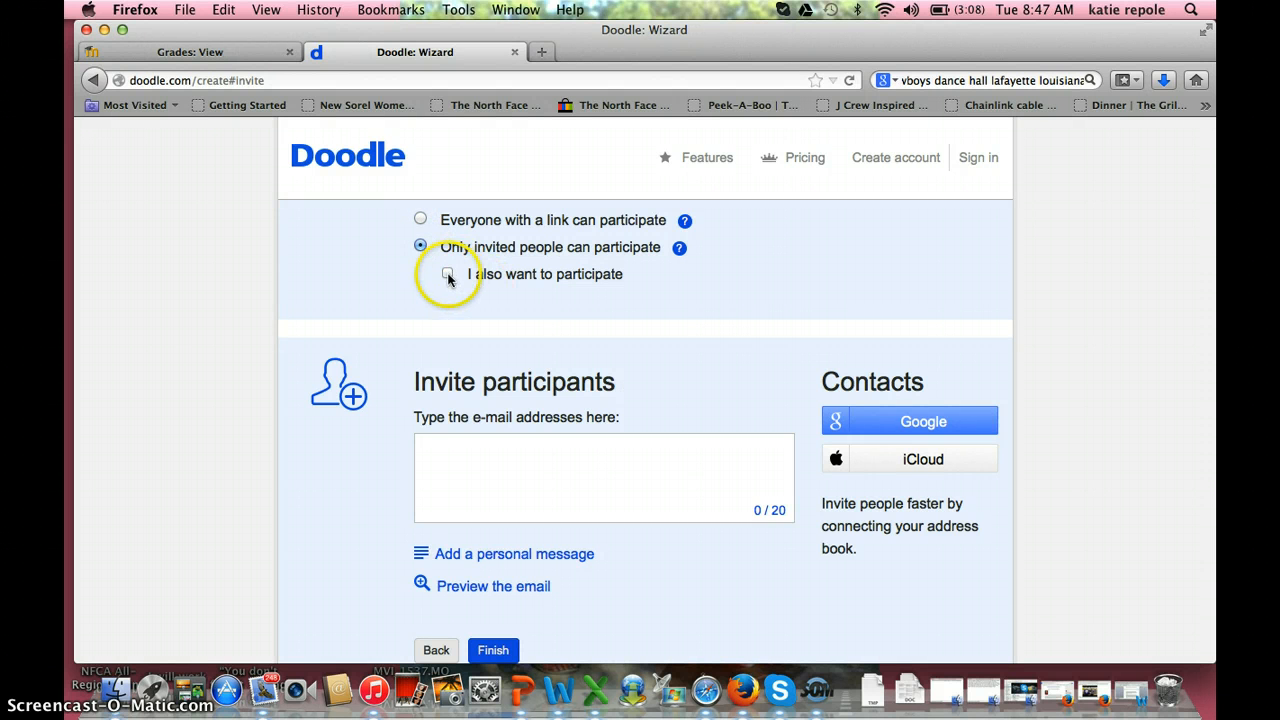
click(449, 276)
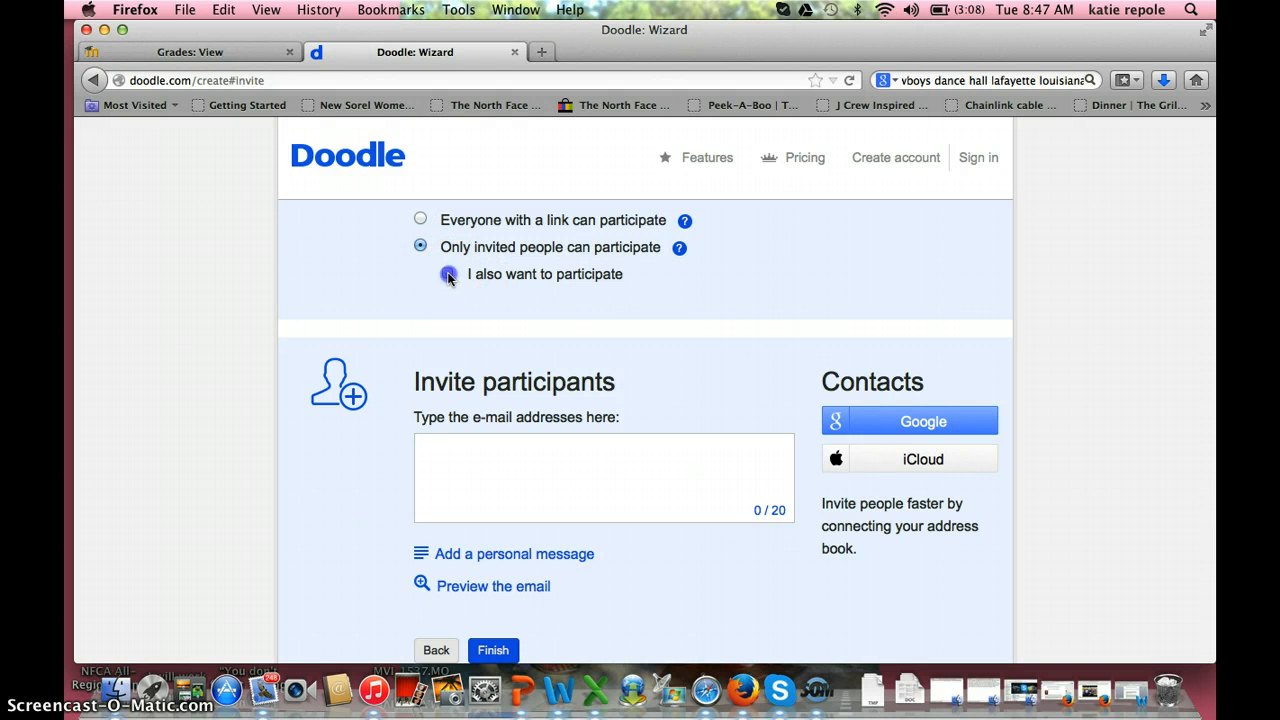
click(420, 219)
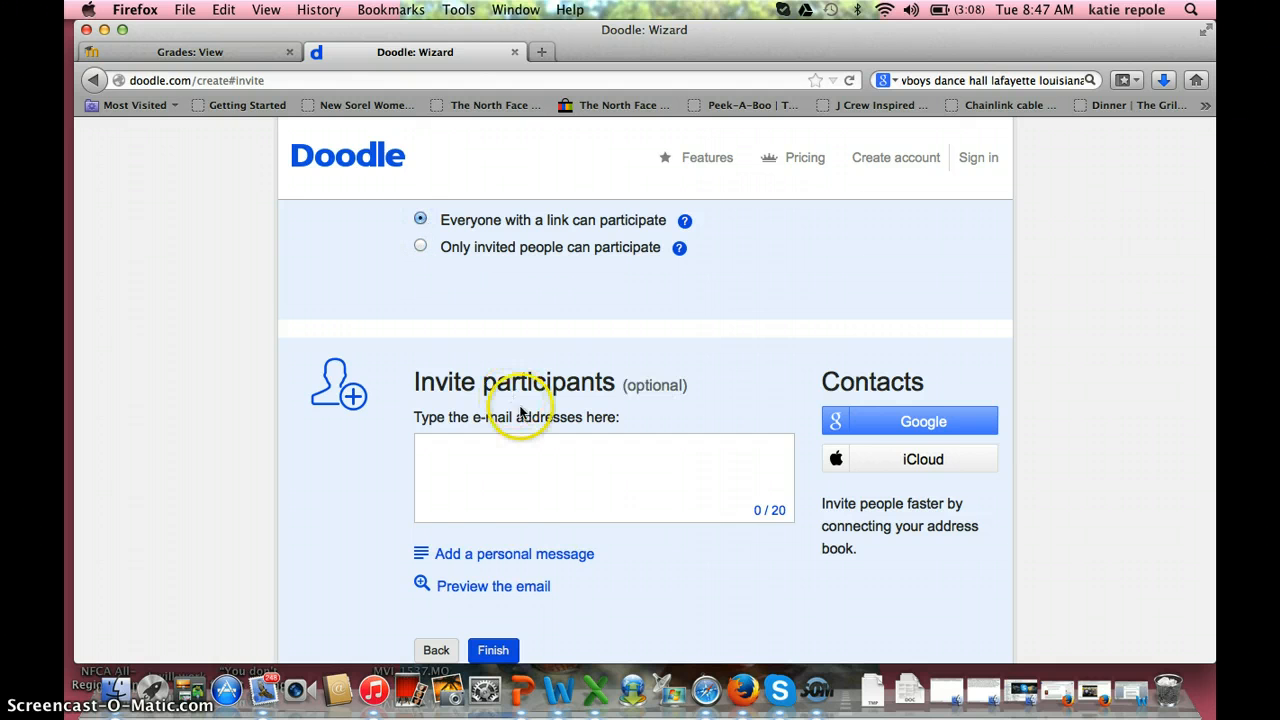
scroll(487, 592, down, 2)
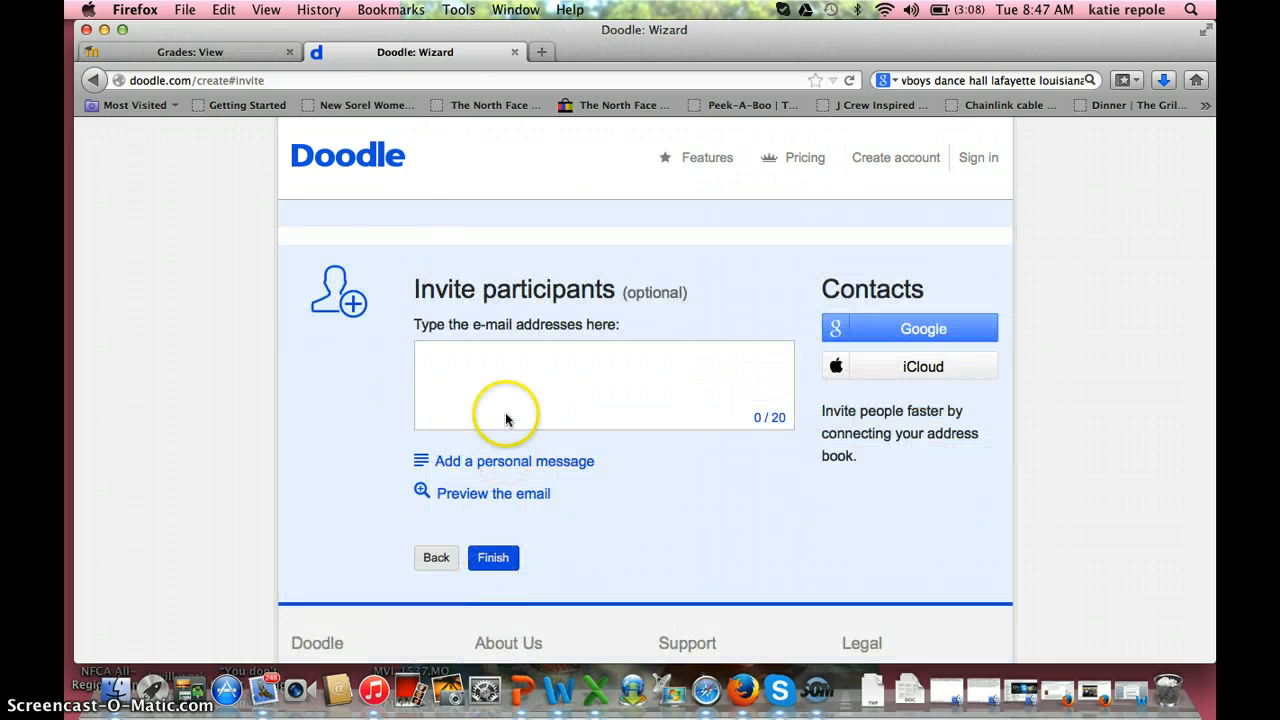
Step: Add one invitee's e-mail and the message 'meeting about class / fill at asap', then preview the email
click(502, 377)
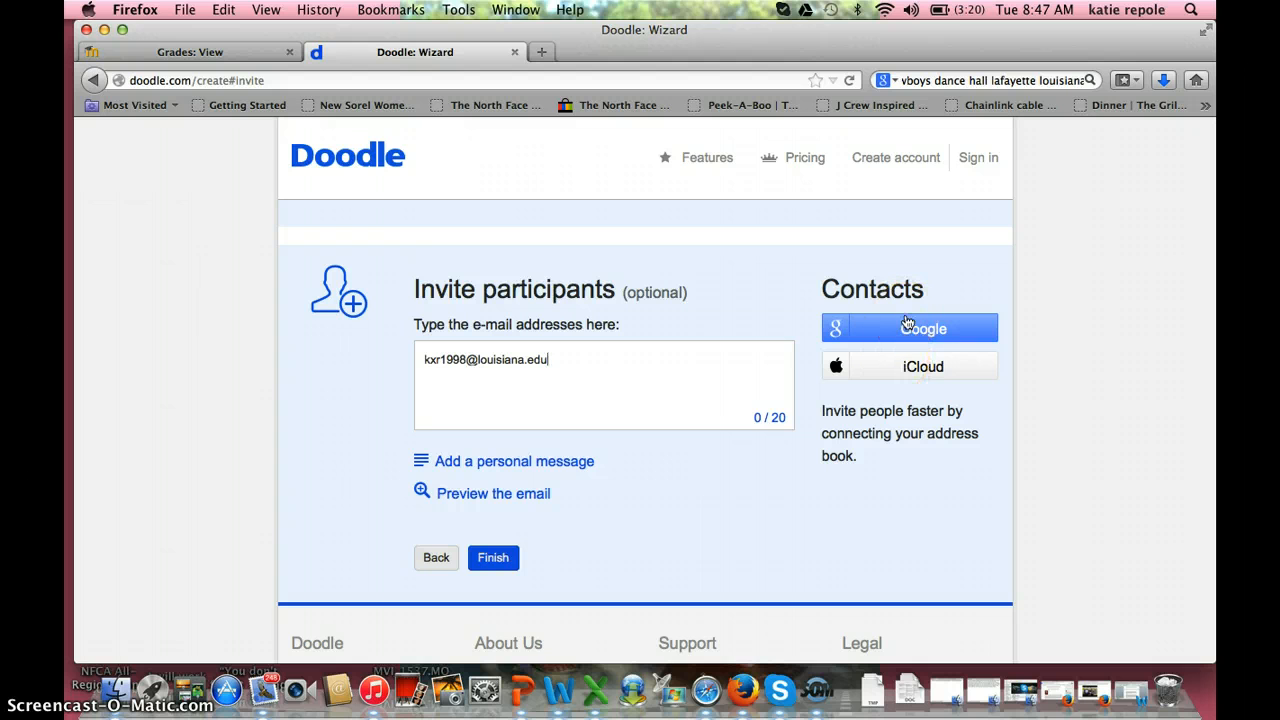
click(551, 461)
click(535, 504)
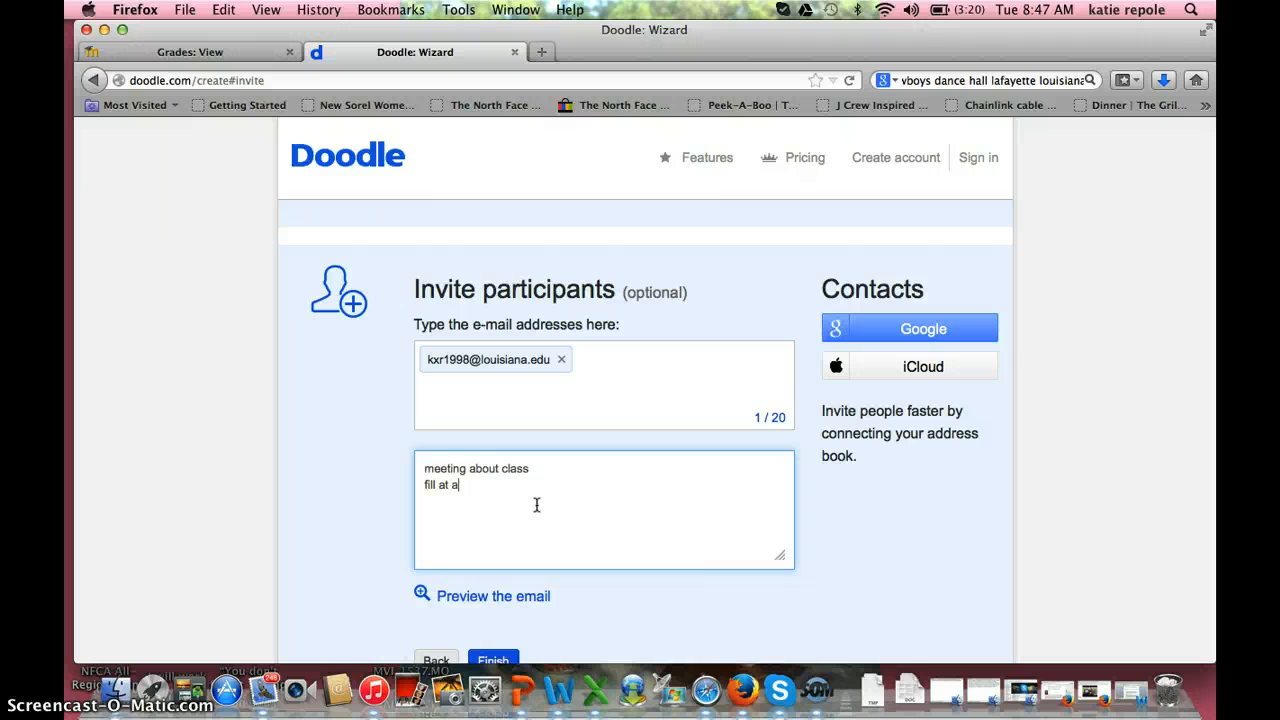
scroll(532, 497, down, 3)
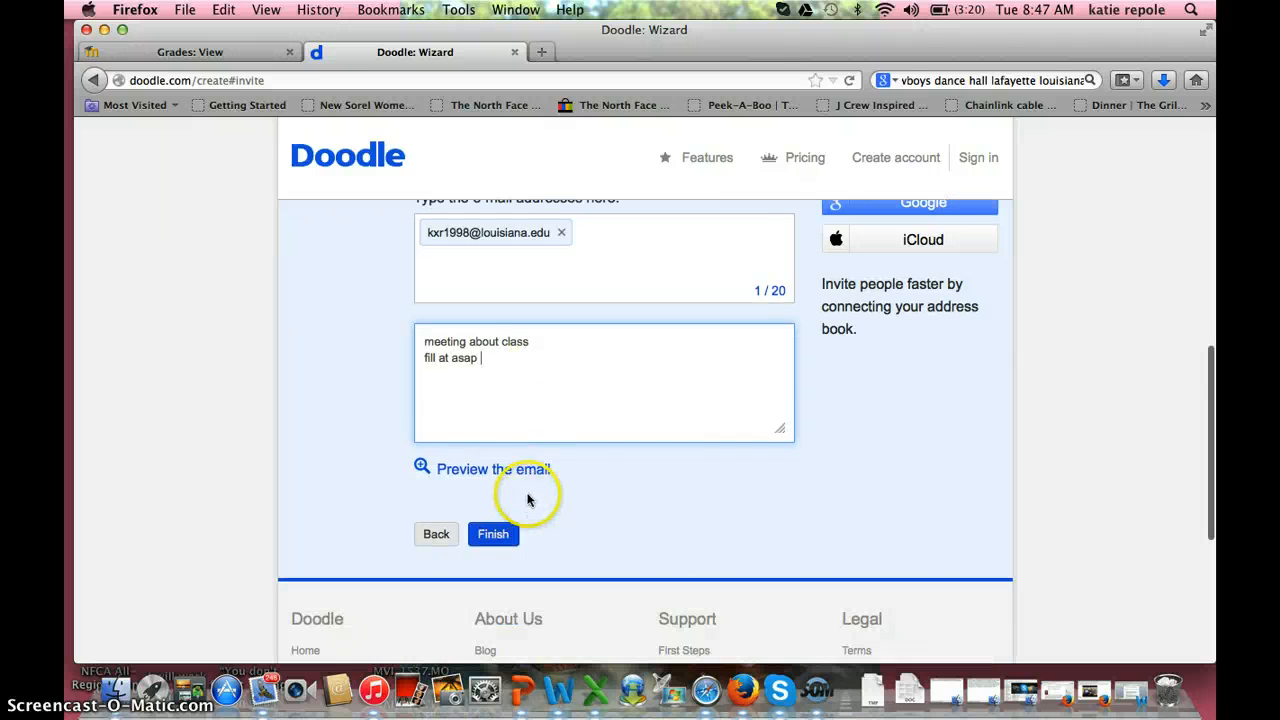
click(530, 472)
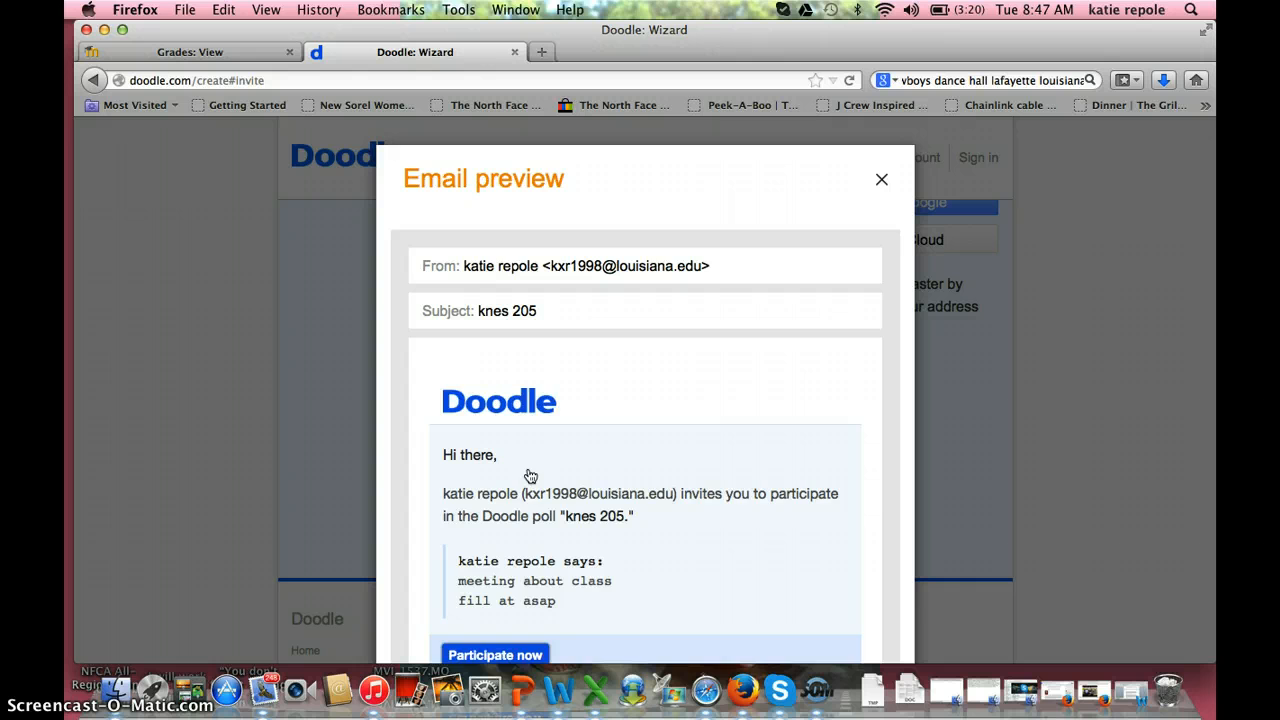
click(645, 515)
scroll(645, 516, down, 3)
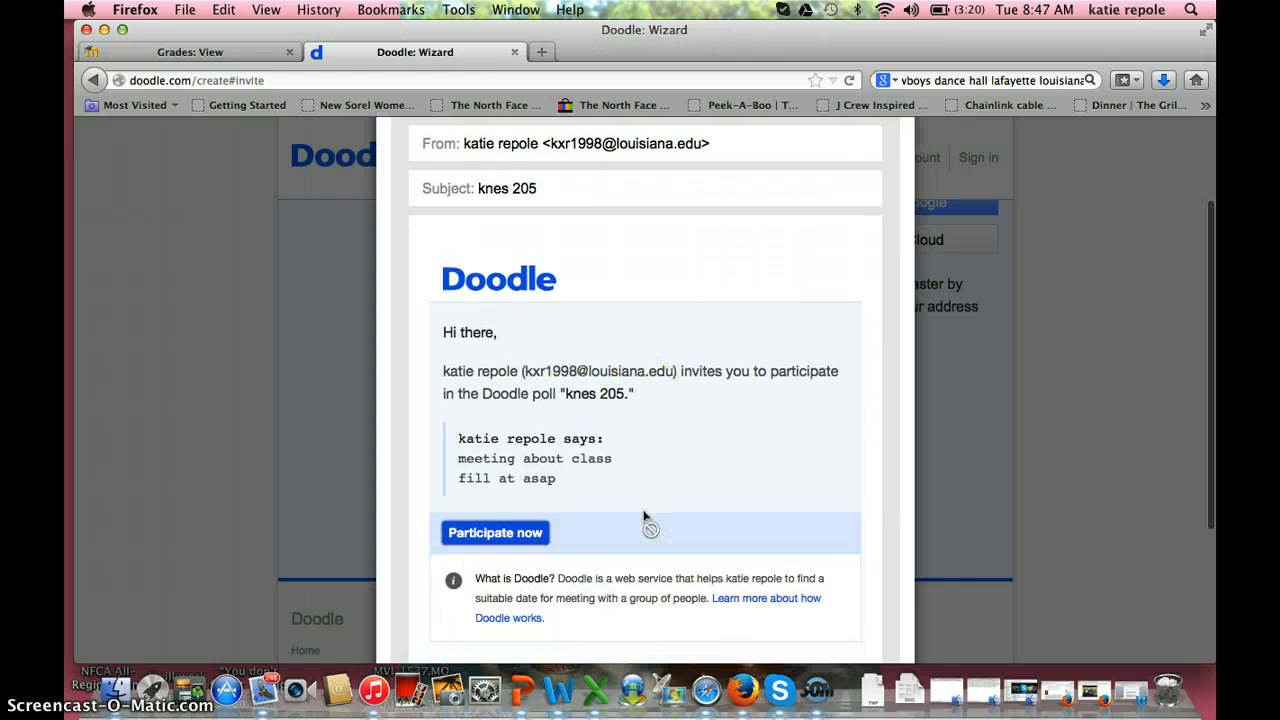
scroll(645, 518, down, 1)
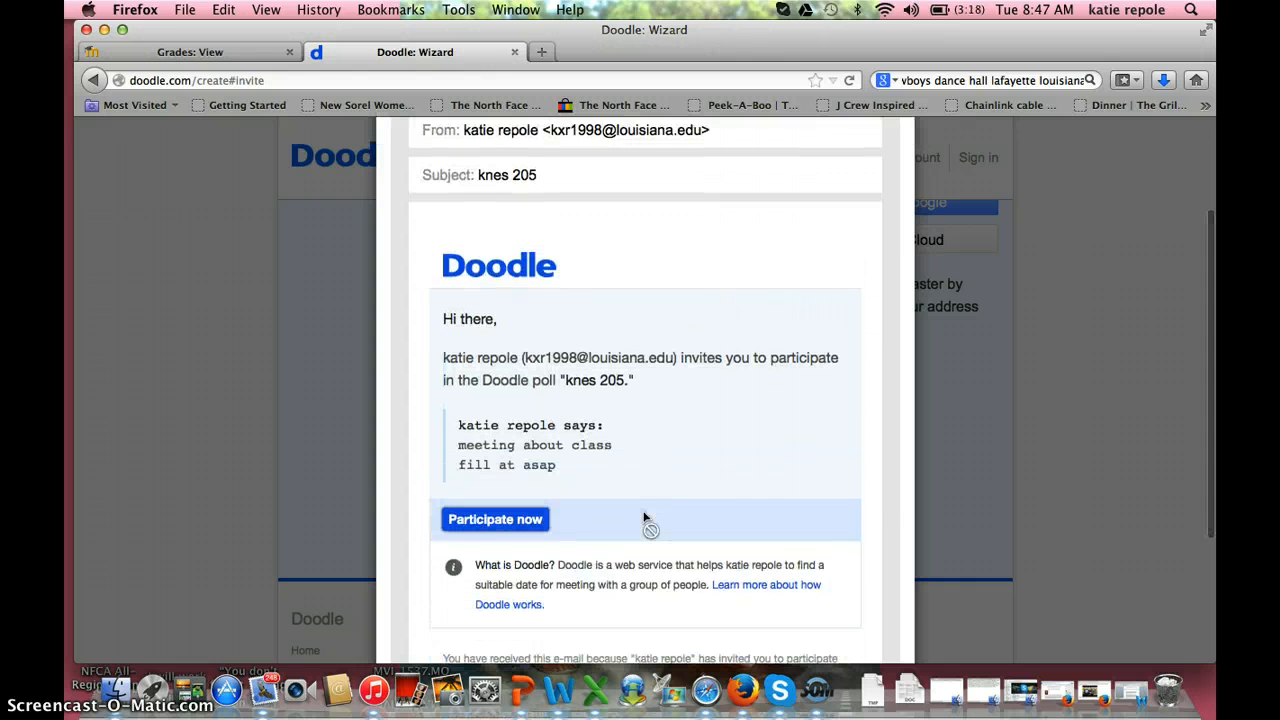
scroll(645, 518, down, 2)
click(494, 476)
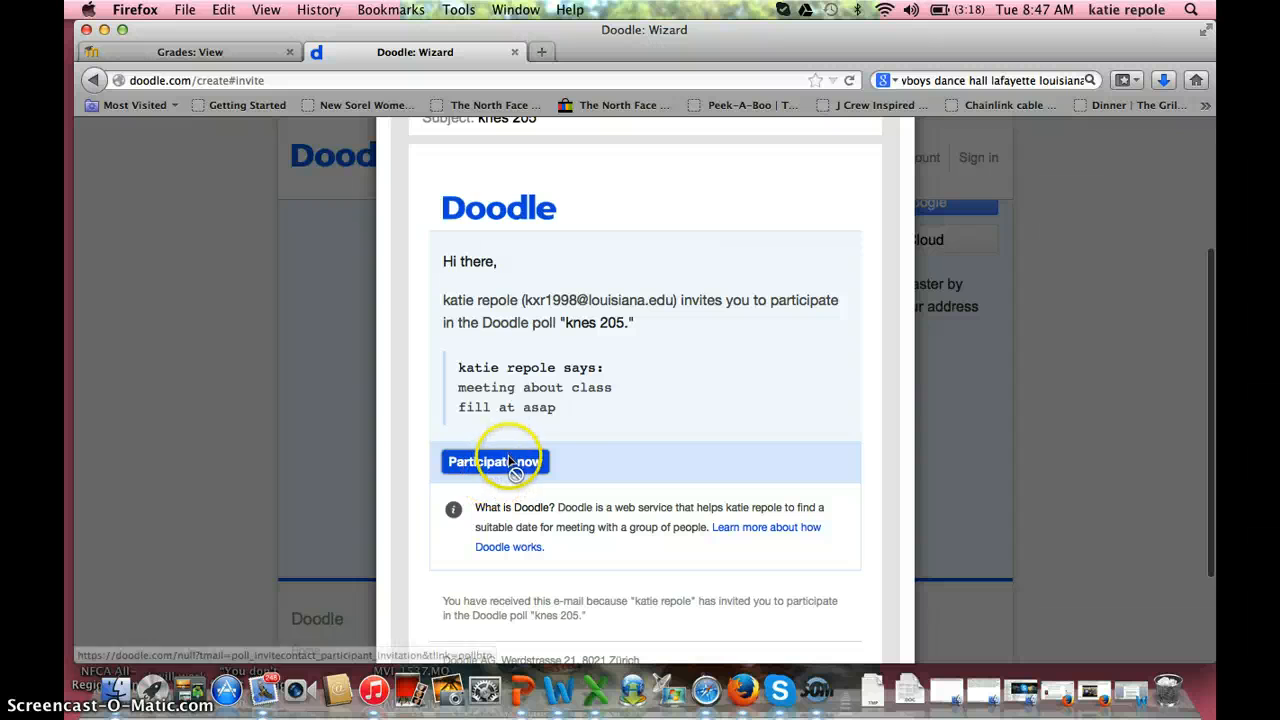
scroll(449, 445, up, 4)
scroll(449, 445, up, 1)
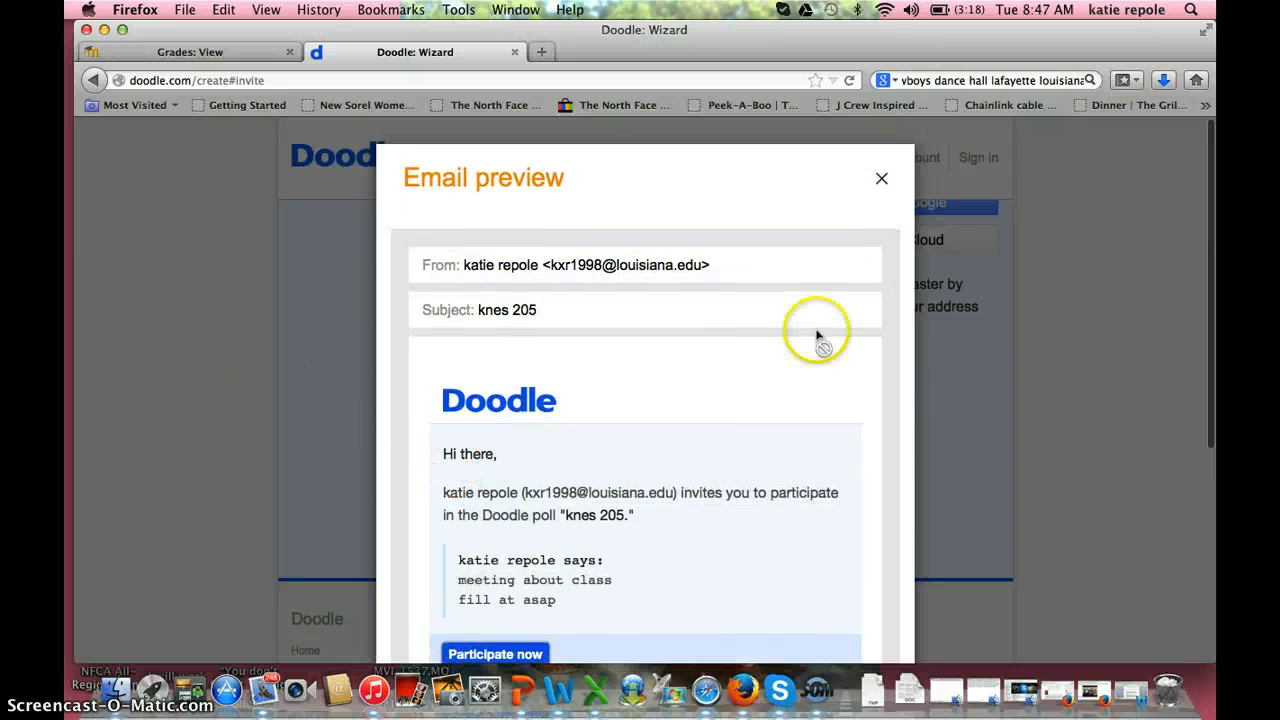
click(880, 180)
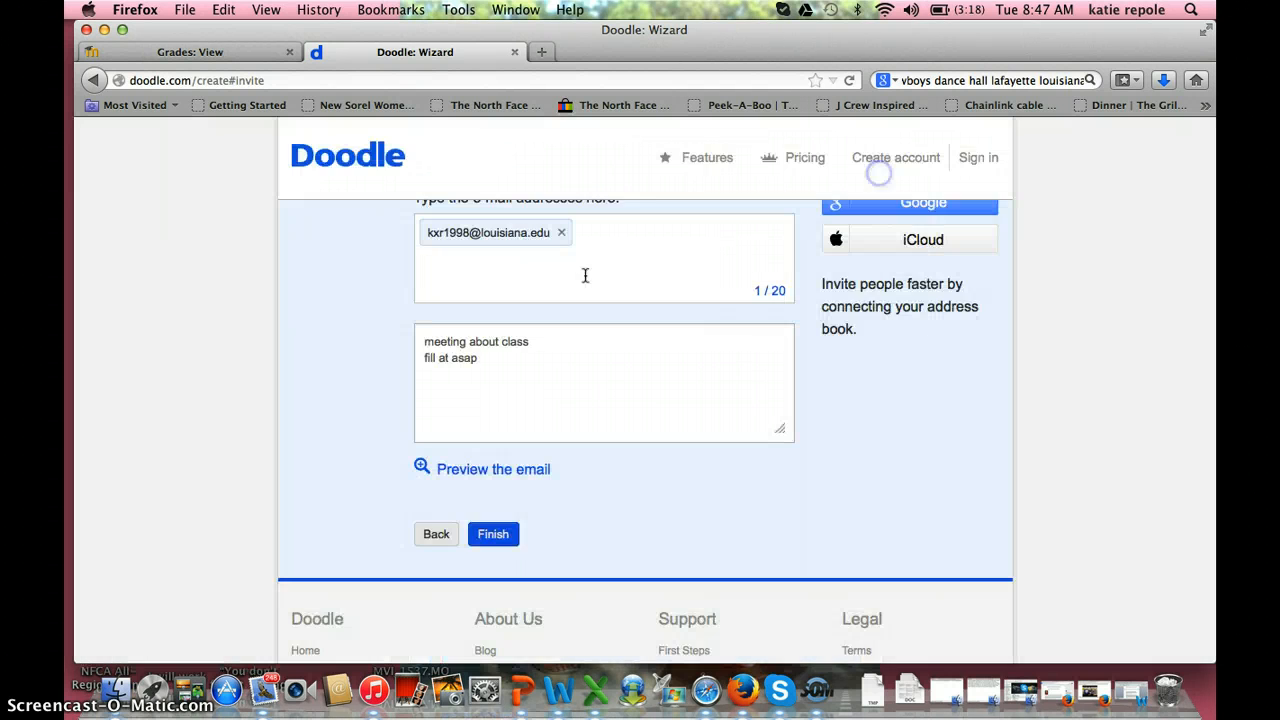
click(348, 457)
scroll(348, 457, down, 1)
click(388, 459)
scroll(487, 423, up, 2)
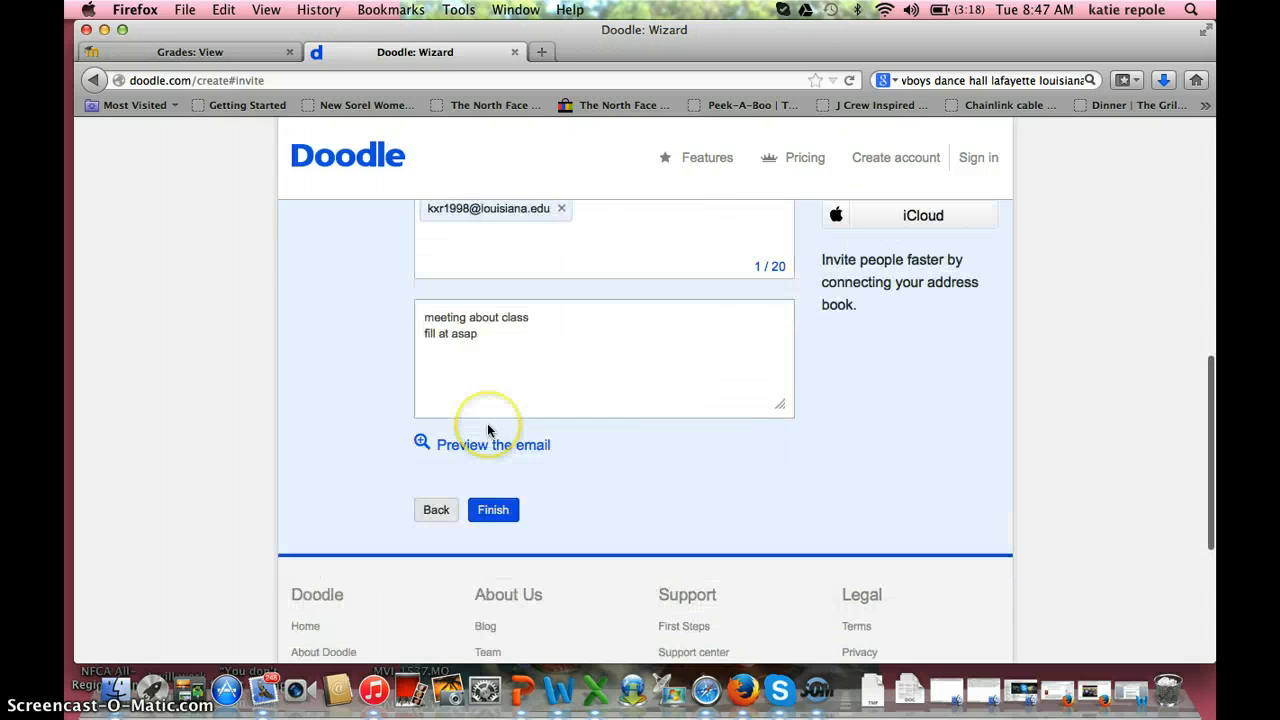
scroll(505, 522, down, 1)
Step: Finish the knes 205 poll, dismiss the Java install pop-up, and view its participation and admin links
click(495, 558)
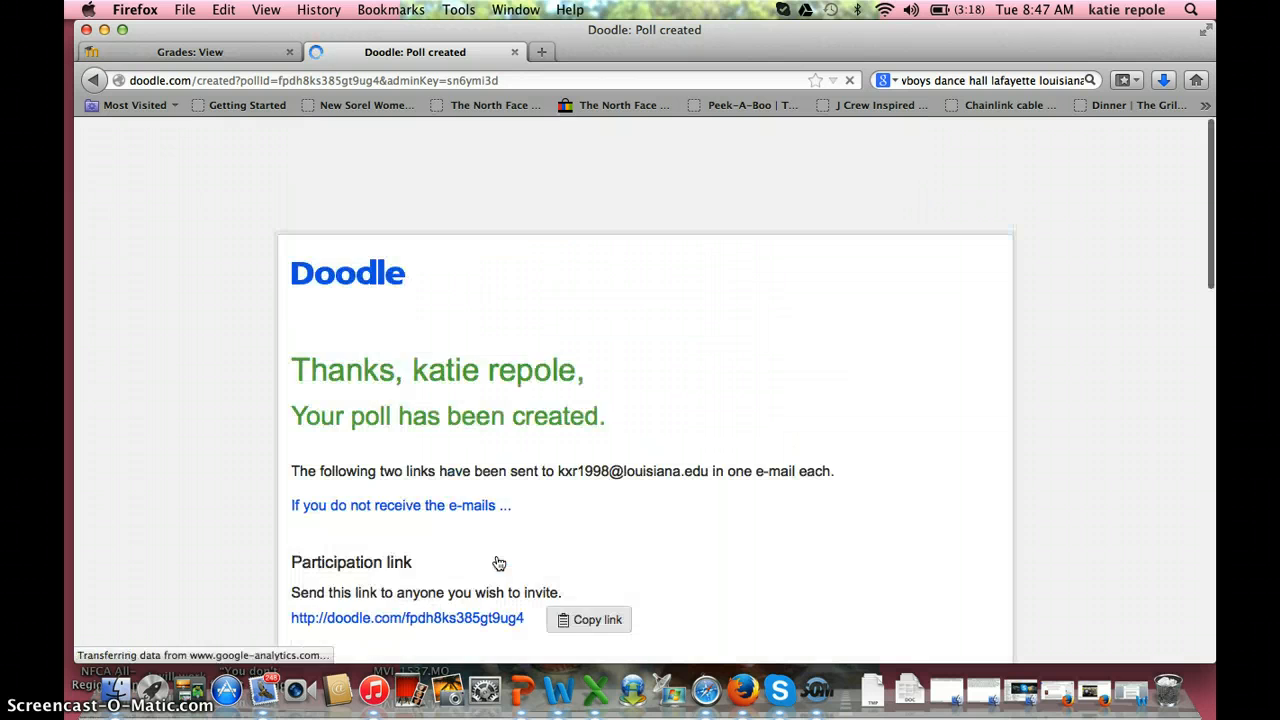
click(508, 293)
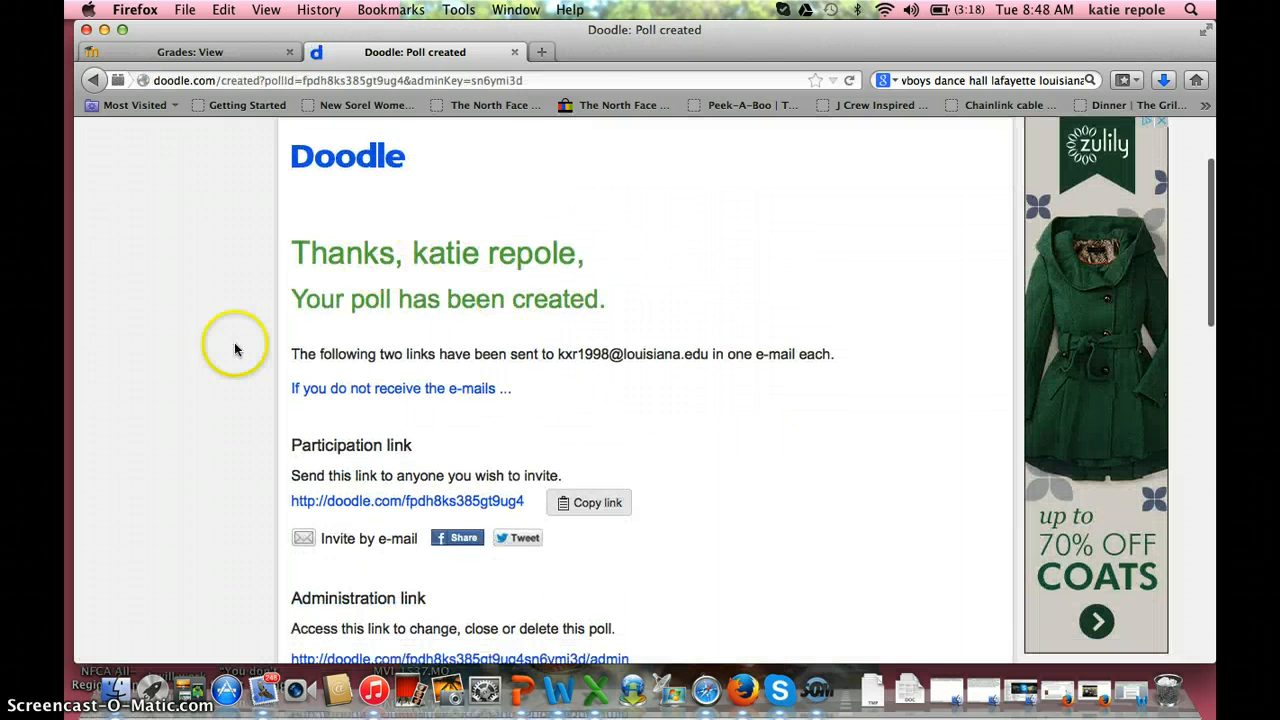
click(588, 357)
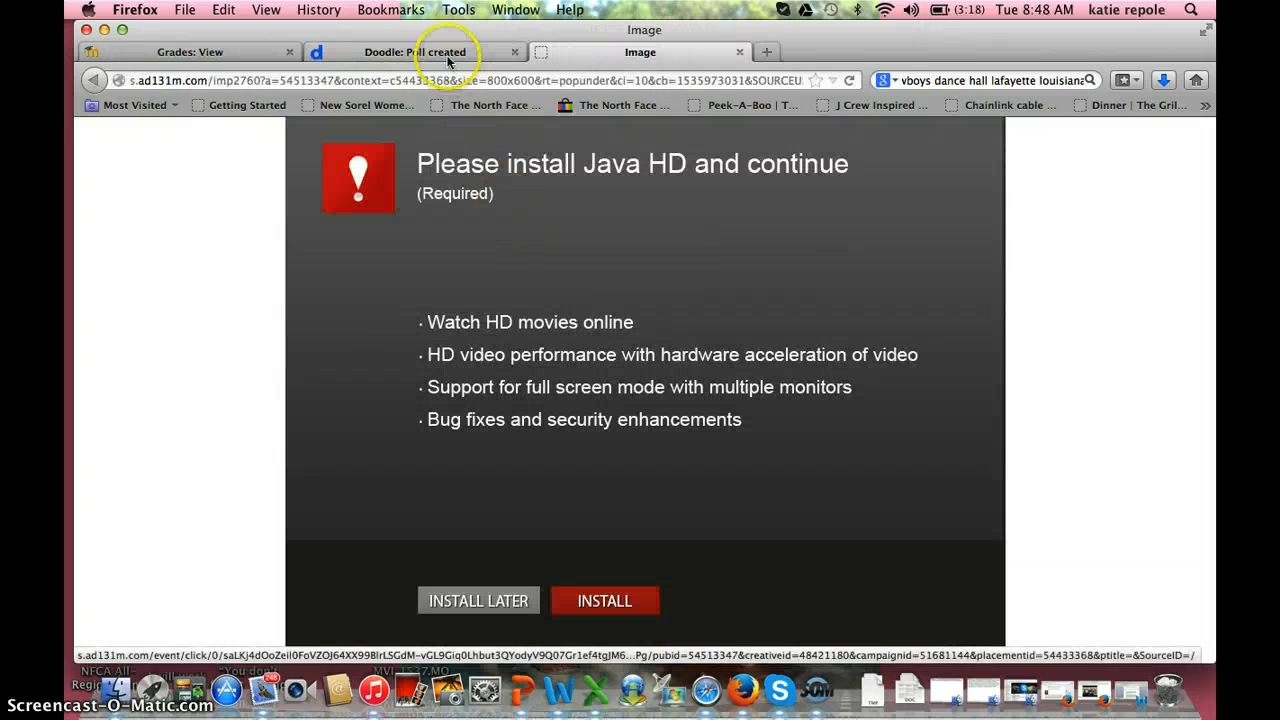
click(516, 603)
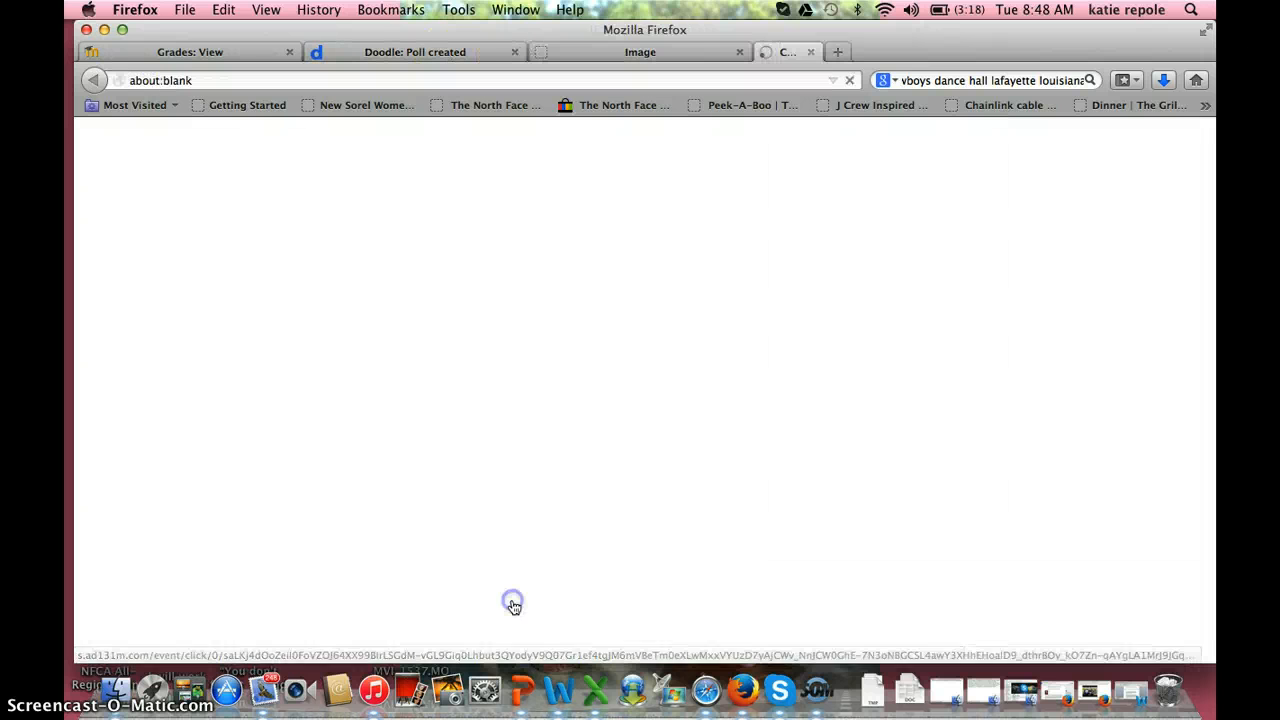
click(423, 52)
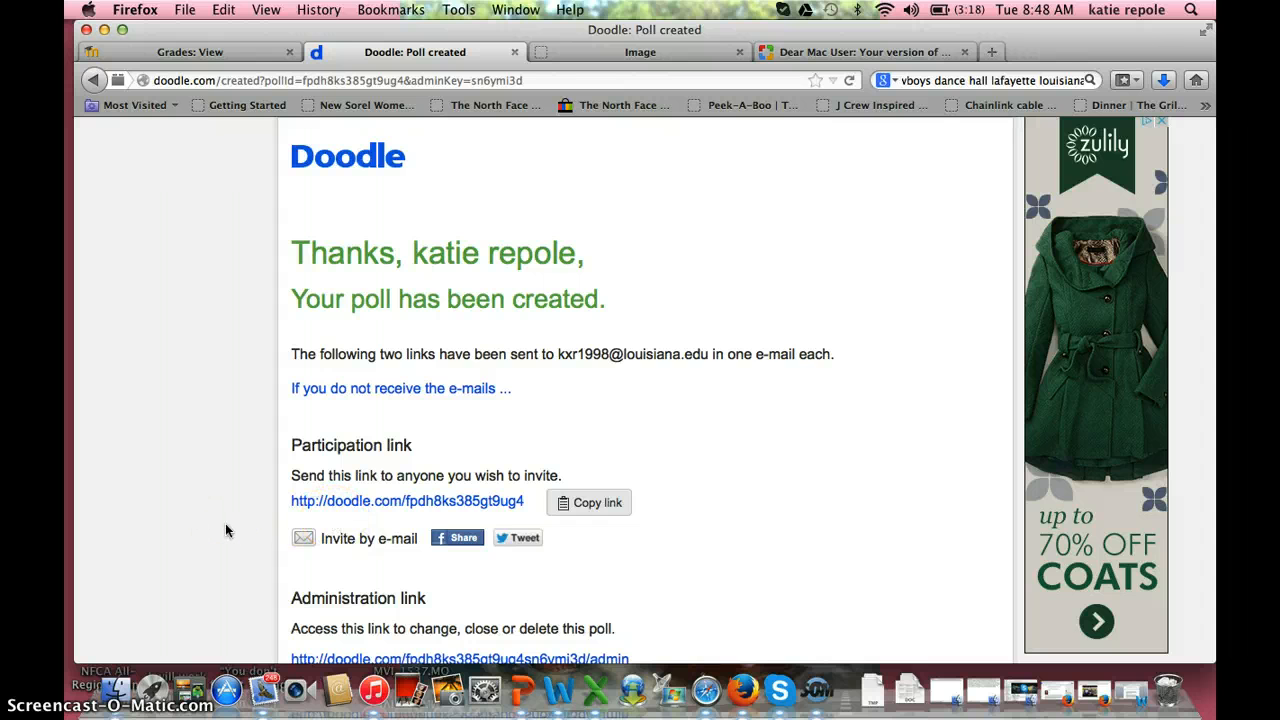
scroll(226, 531, down, 2)
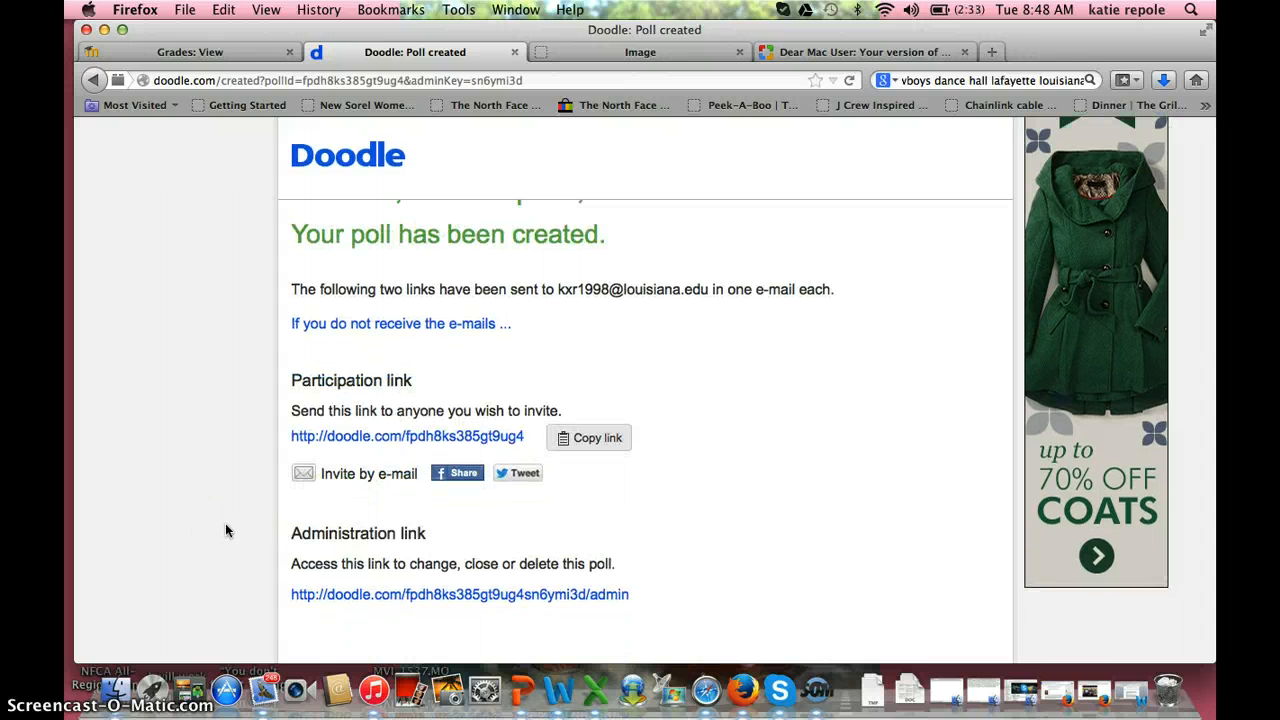
scroll(226, 531, down, 3)
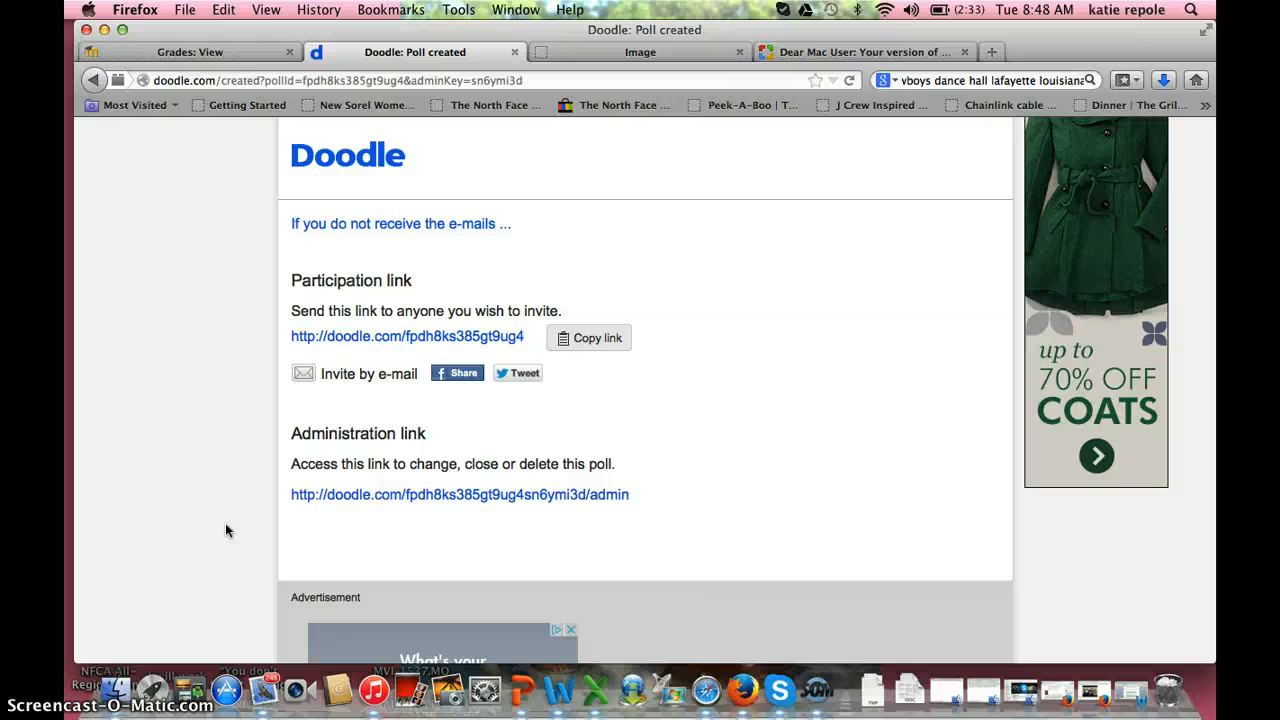
Step: Open the knes 205 administration page and its Close view listing the five January 27–29 slots
click(435, 494)
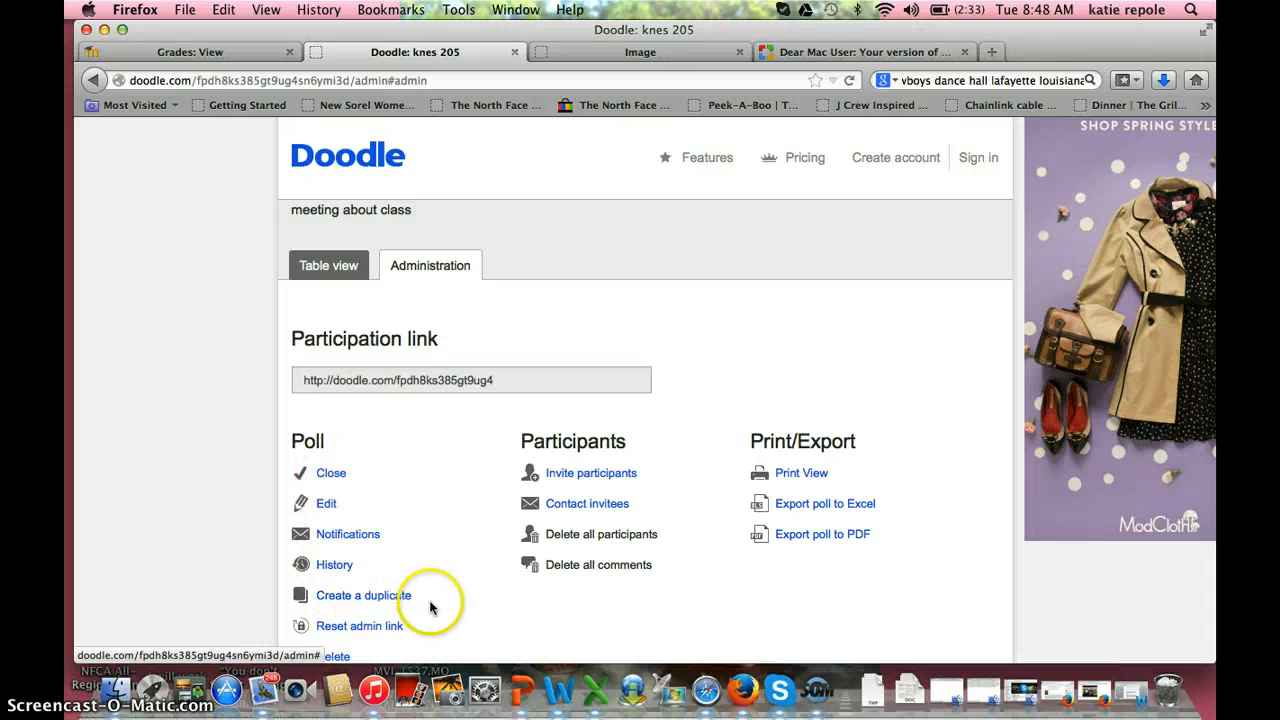
scroll(405, 625, down, 1)
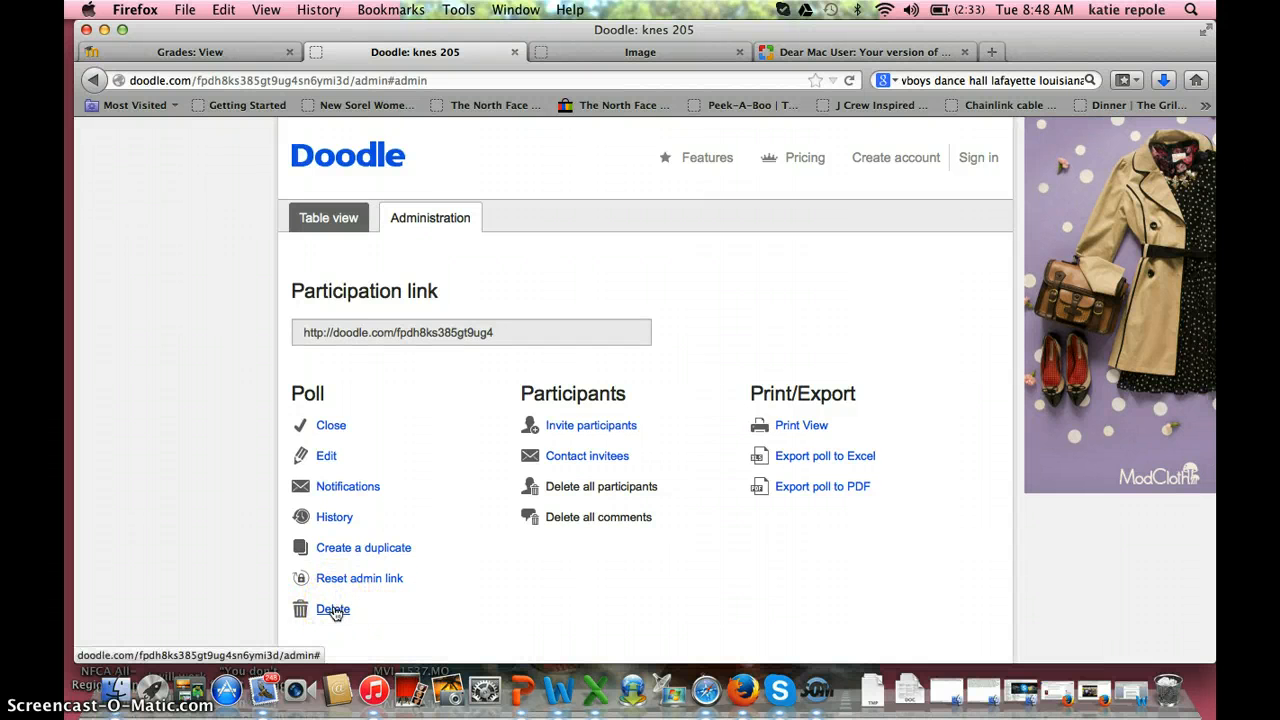
click(468, 470)
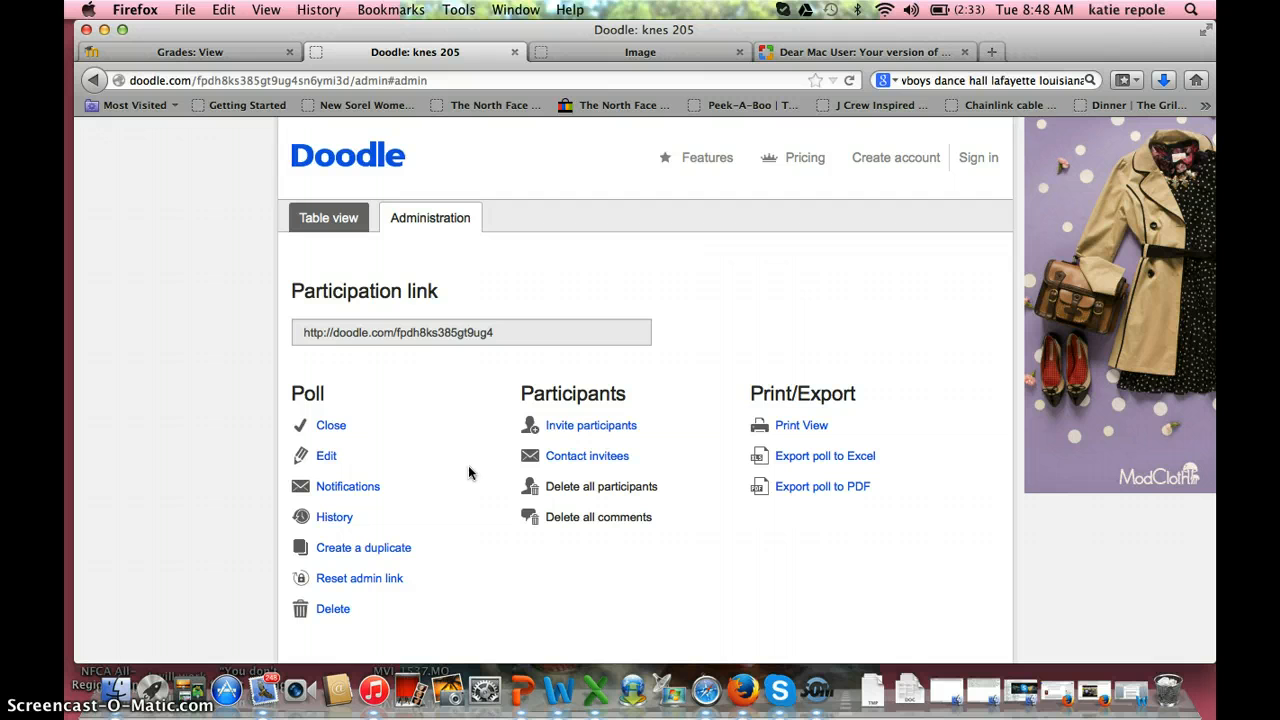
click(333, 424)
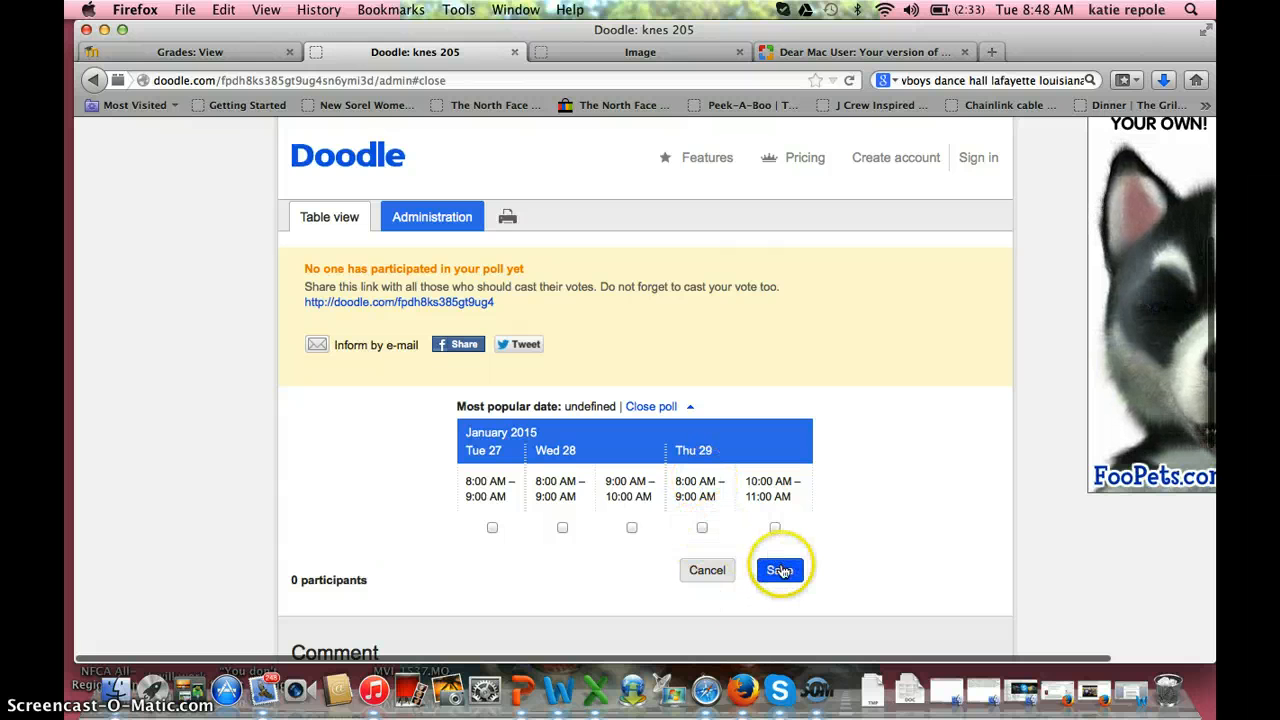
Step: Go back to the Administration tab with its Poll, Participants and Print/Export options
click(459, 221)
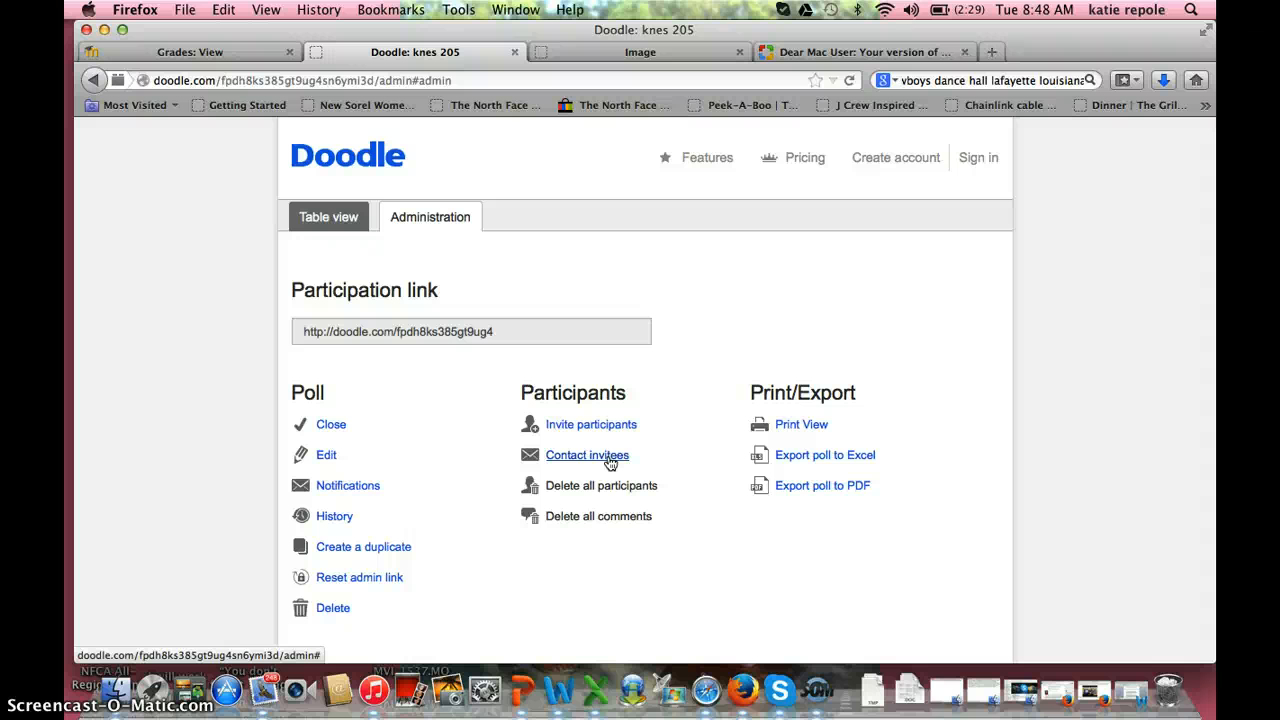
click(608, 458)
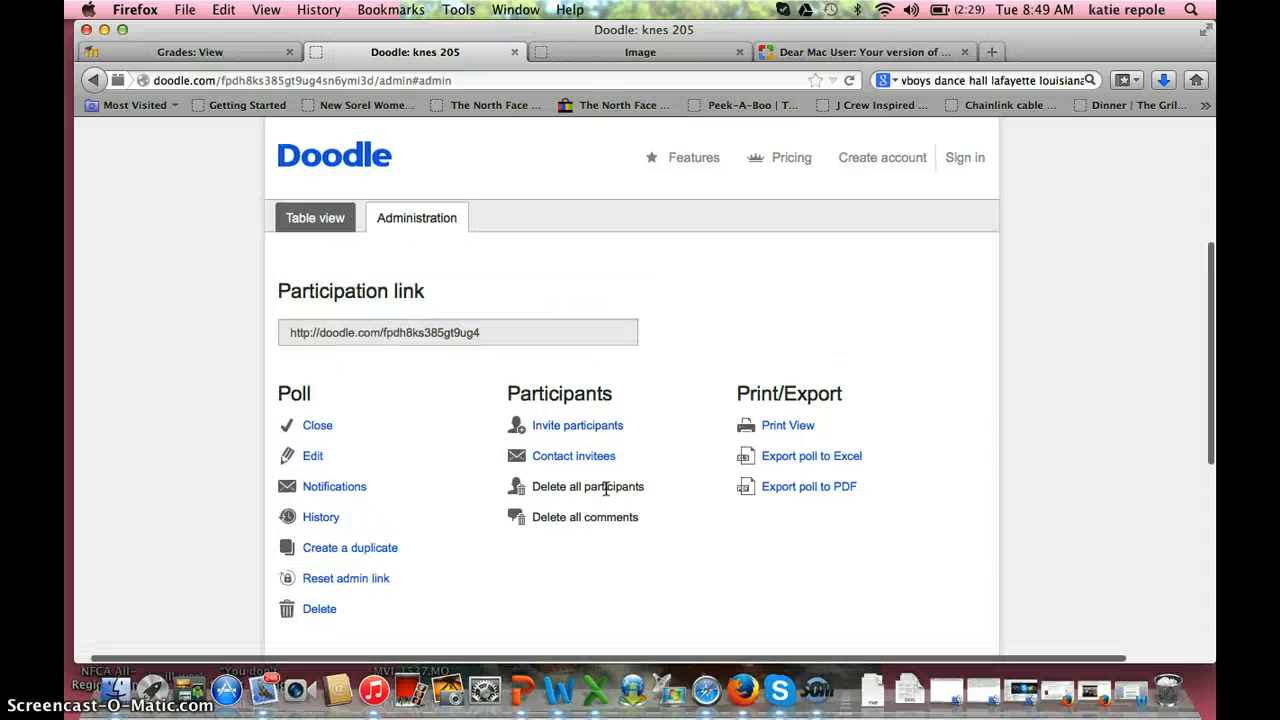
scroll(645, 506, down, 2)
scroll(645, 506, left, 1)
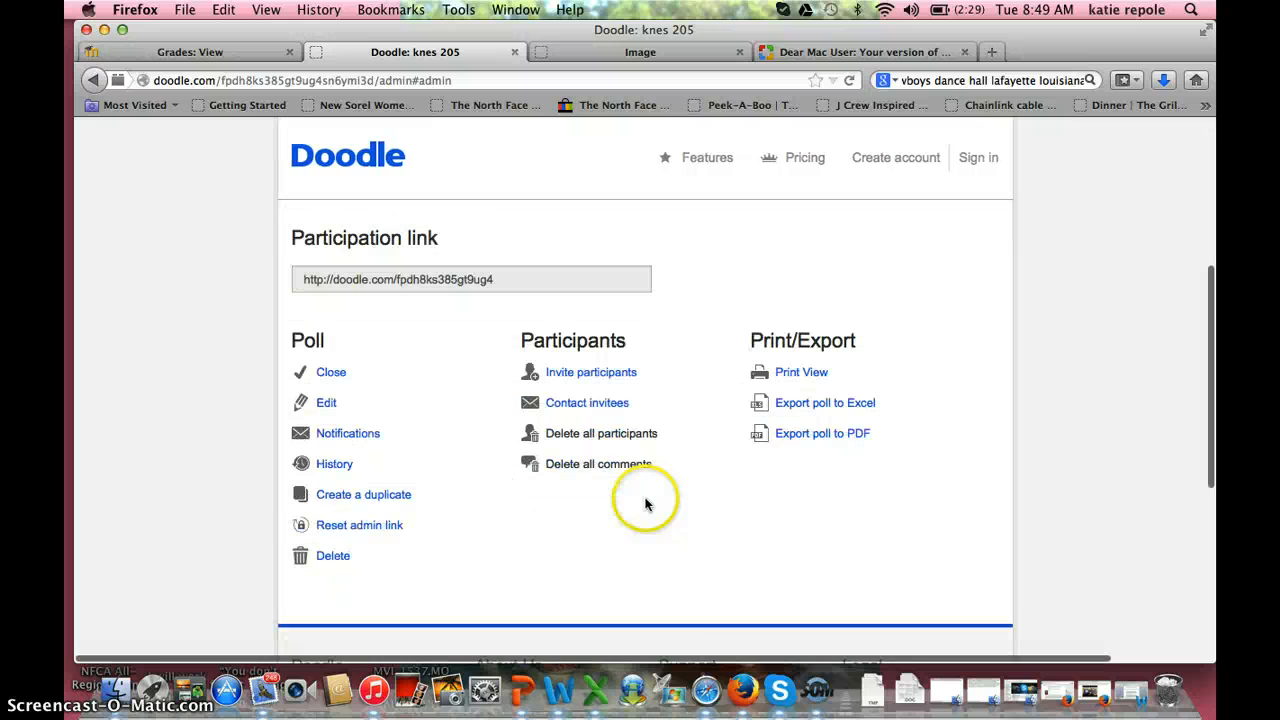
click(820, 686)
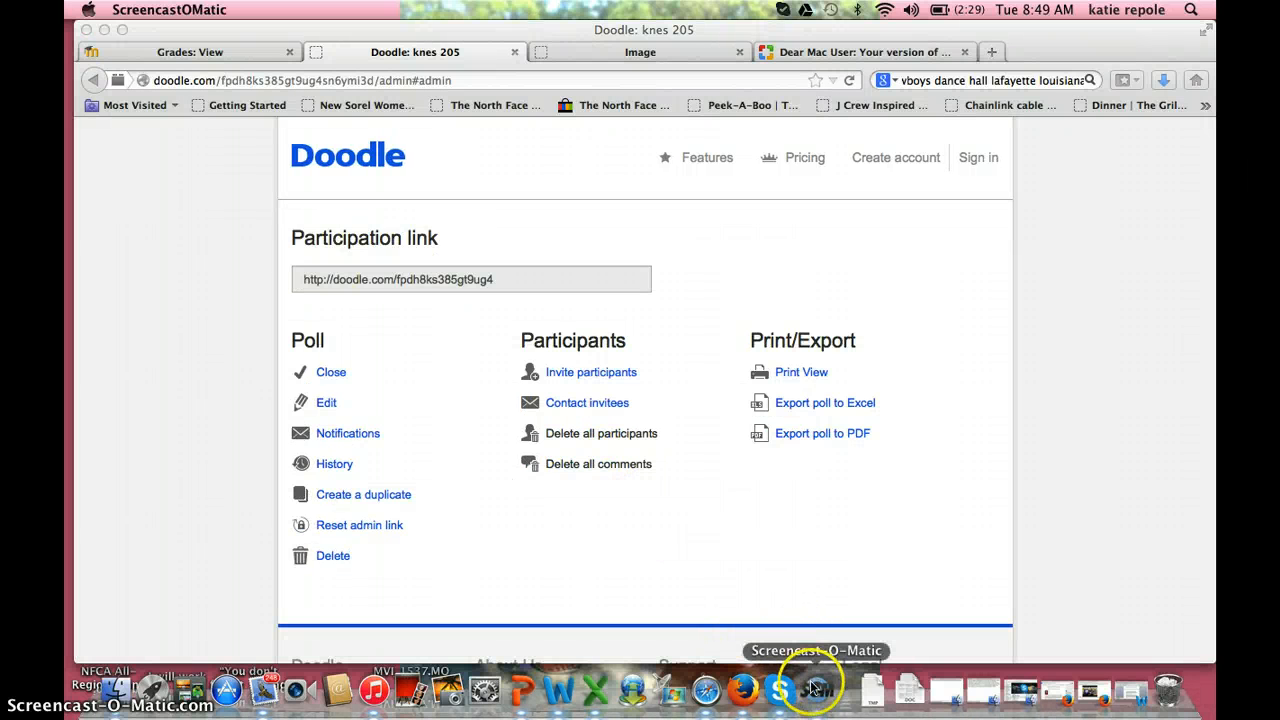